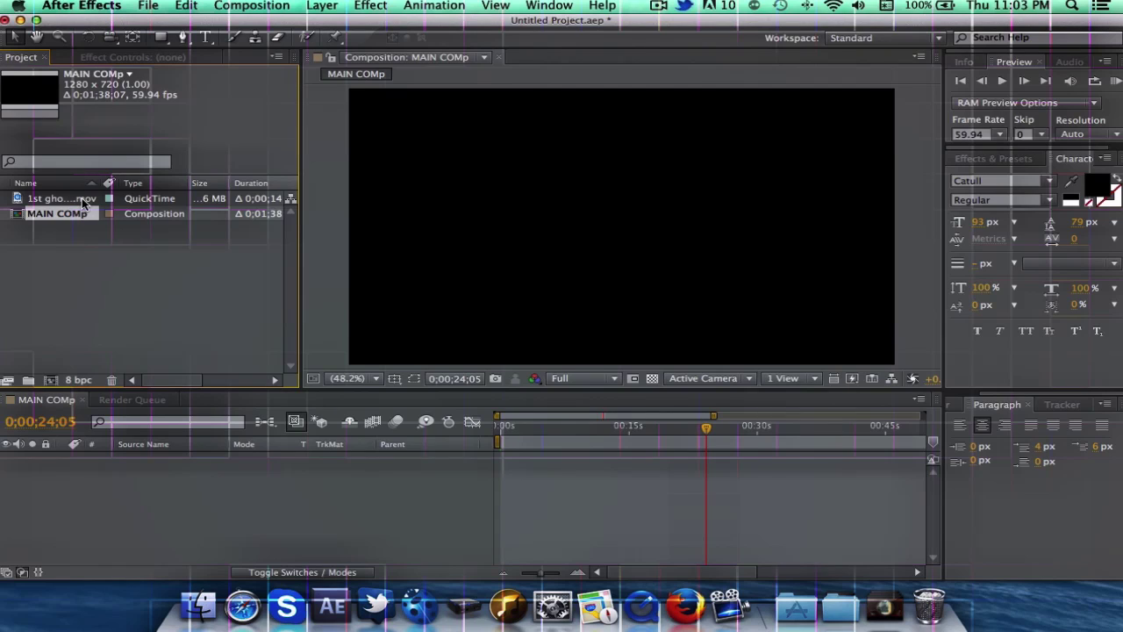
Add the 1st ghosts clip feed.mov footage to the MAIN COMp timeline and pre-compose it, leaving all attributes in MAIN COMp
{"action": "left_click_drag", "start_coordinate": [274, 553], "coordinate": [660, 472]}
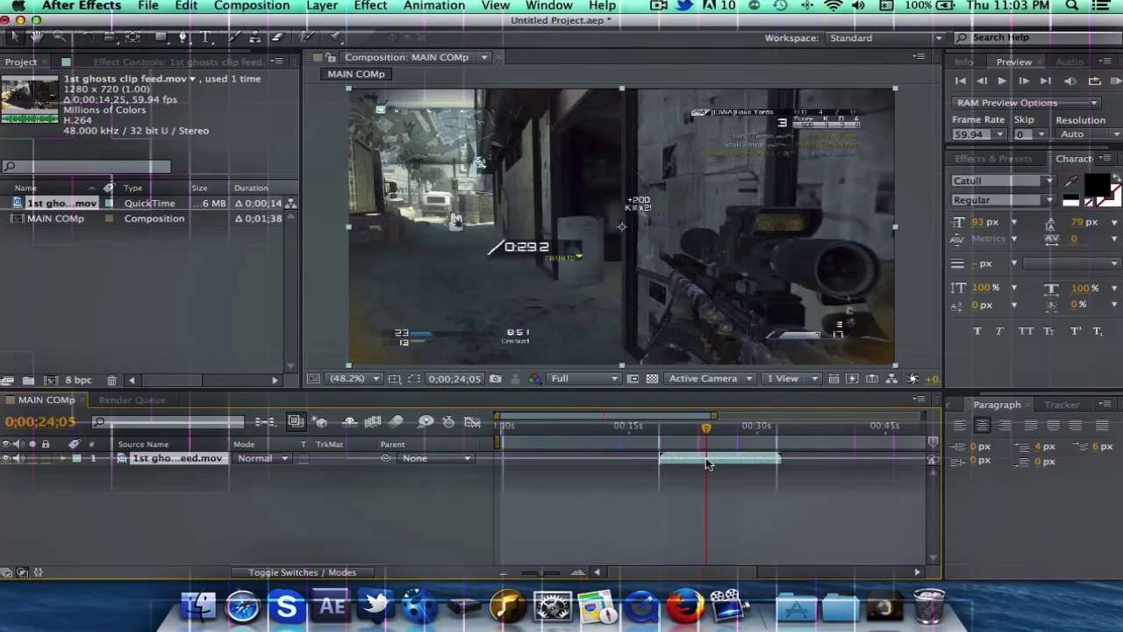
{"action": "mouse_move", "coordinate": [706, 435]}
{"action": "left_mouse_down"}
{"action": "mouse_move", "coordinate": [695, 436]}
{"action": "mouse_move", "coordinate": [705, 436]}
{"action": "left_mouse_up"}
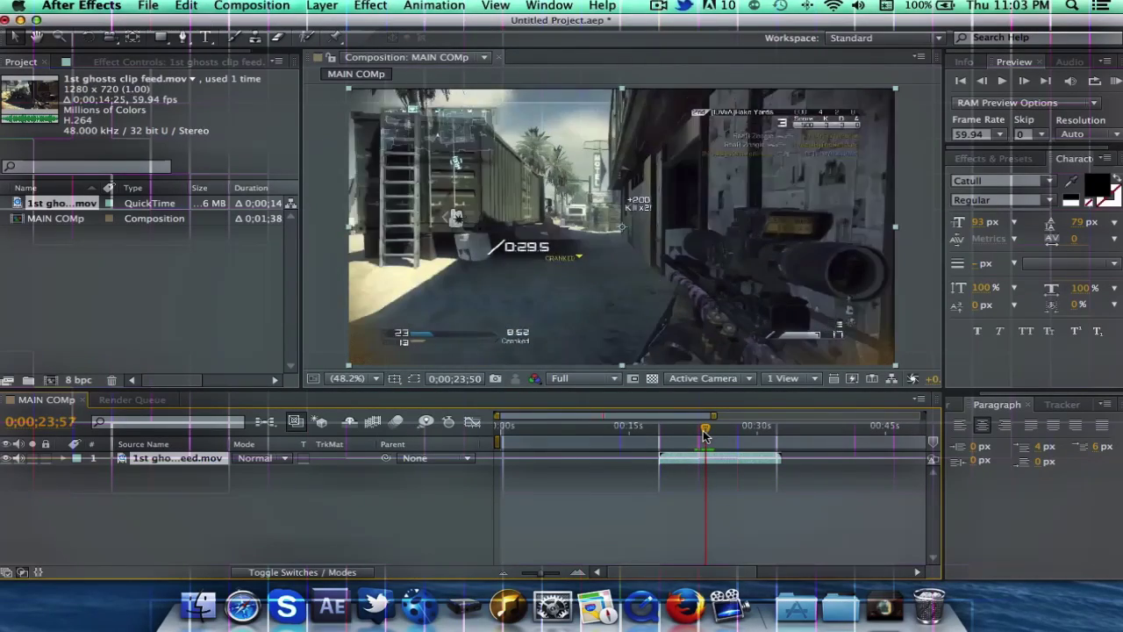
{"action": "left_click", "coordinate": [322, 5]}
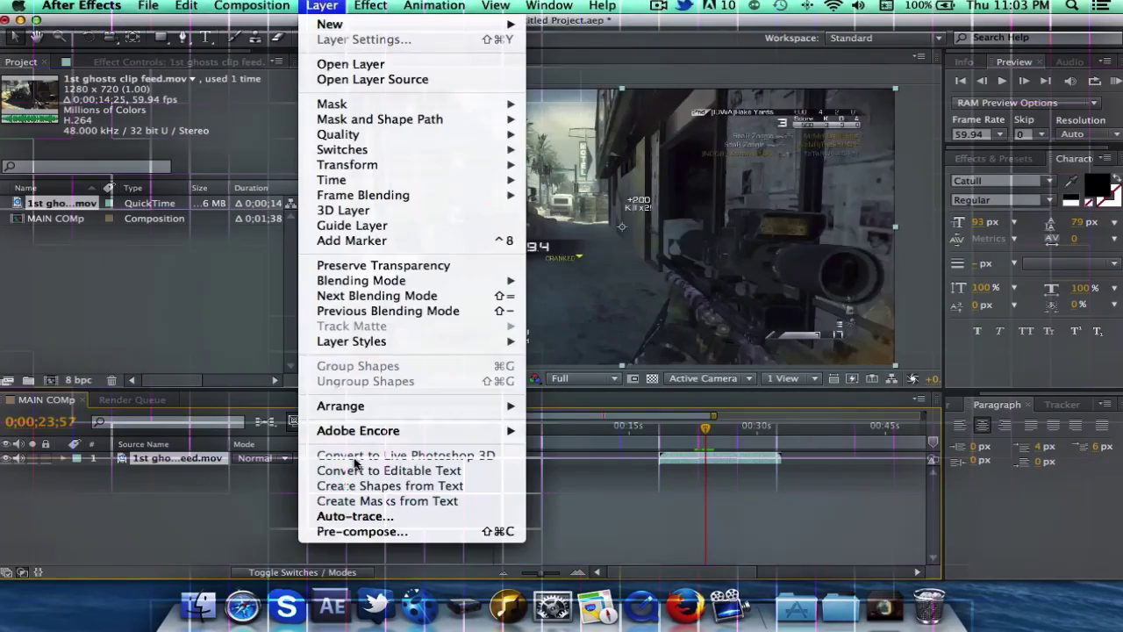
{"action": "left_click", "coordinate": [363, 532]}
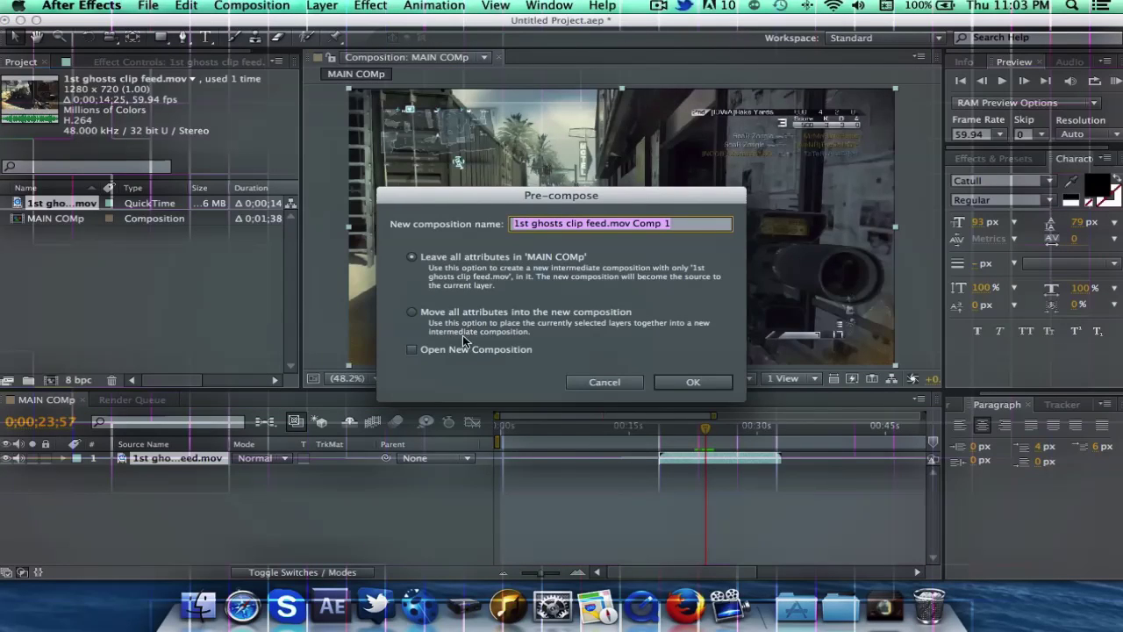
{"action": "left_click", "coordinate": [694, 384]}
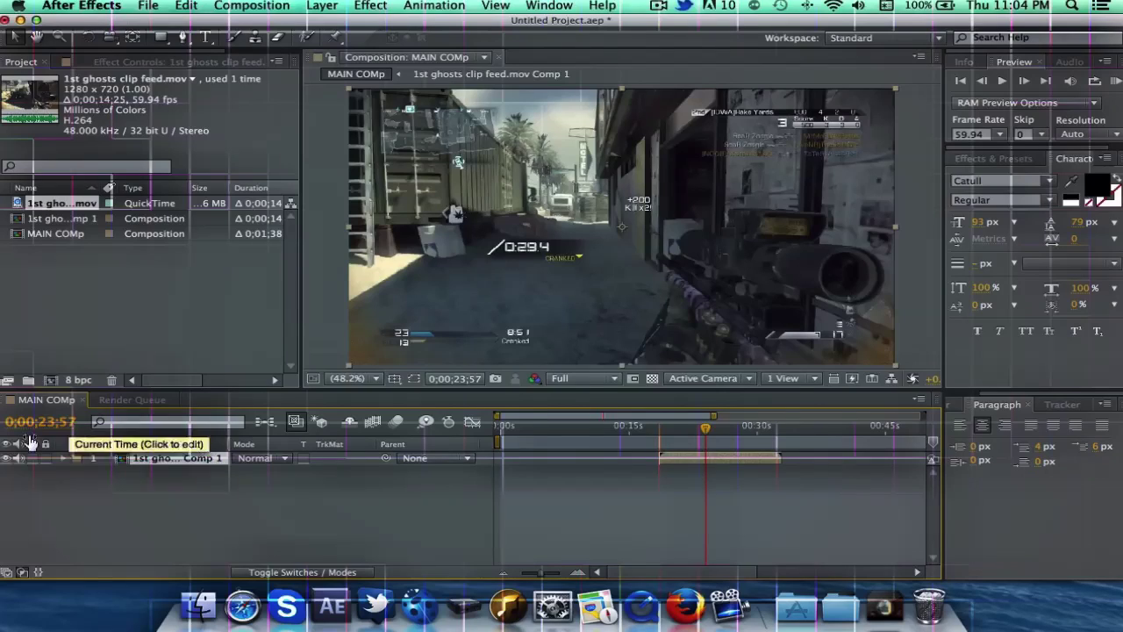
Open the pre-composed 1st ghosts clip feed.mov Comp 1 in the timeline and close the Render Queue
{"action": "double_click", "coordinate": [145, 464]}
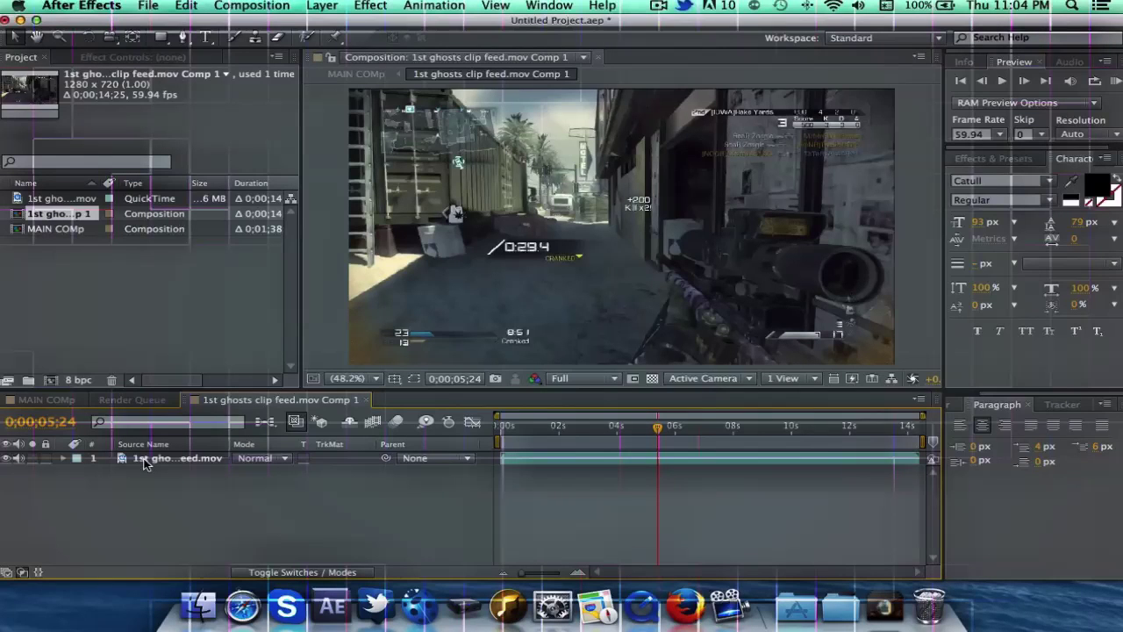
{"action": "left_click", "coordinate": [49, 400]}
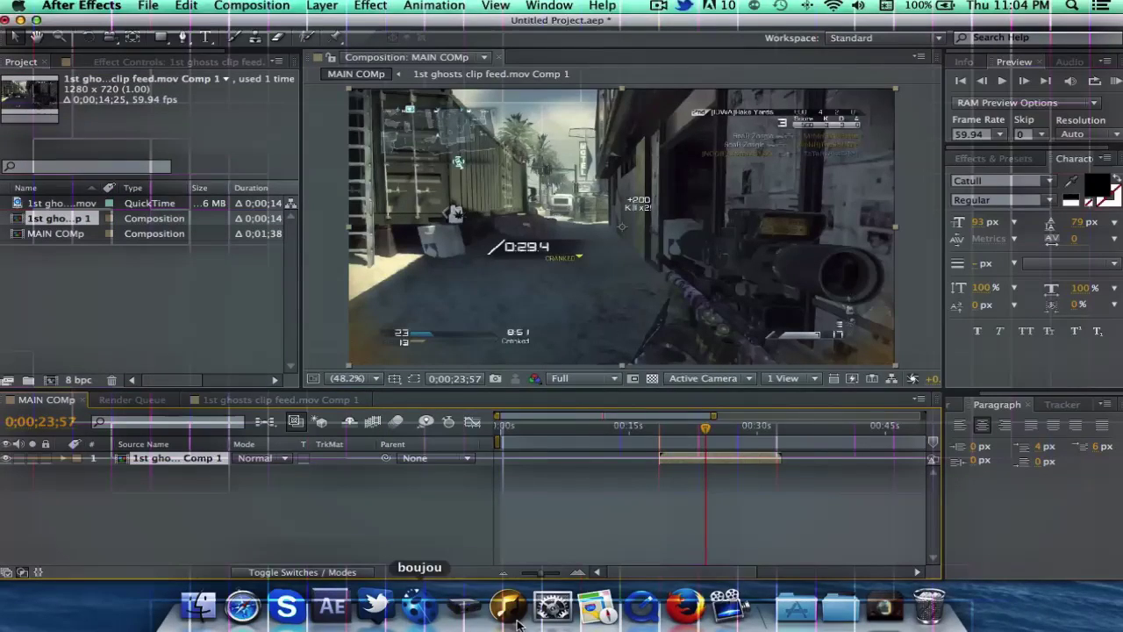
{"action": "double_click", "coordinate": [200, 458]}
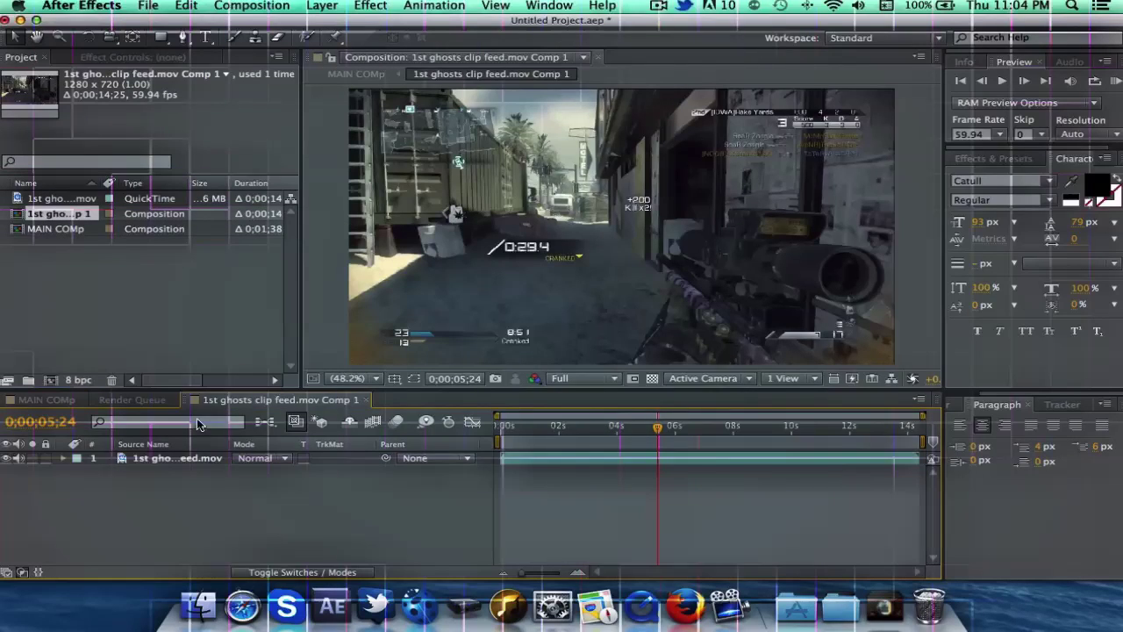
{"action": "left_click", "coordinate": [136, 399]}
{"action": "left_click", "coordinate": [175, 400]}
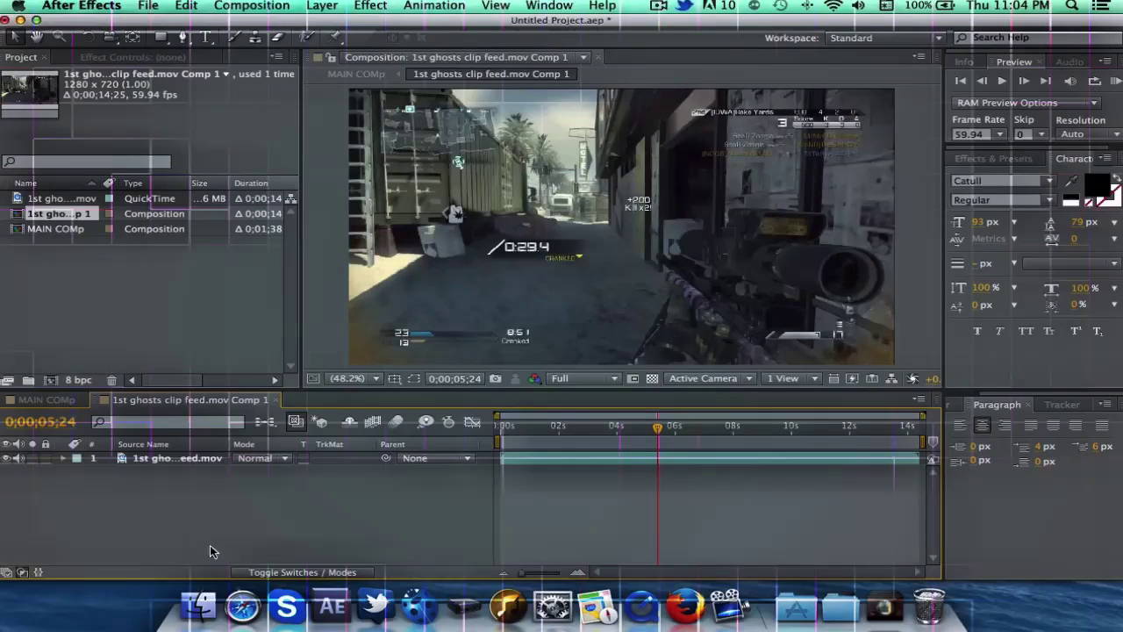
Duplicate the footage layer twice in the pre-comp and mute the audio of all three layers
{"action": "left_click", "coordinate": [210, 460]}
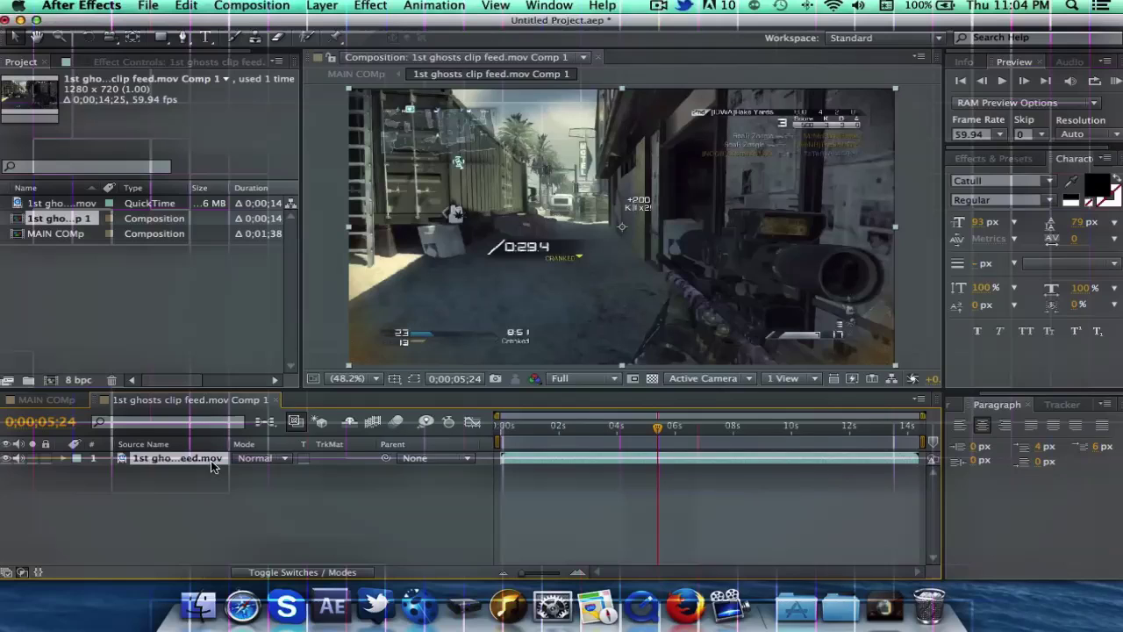
{"action": "key", "text": "super+d"}
{"action": "key", "text": "super+d"}
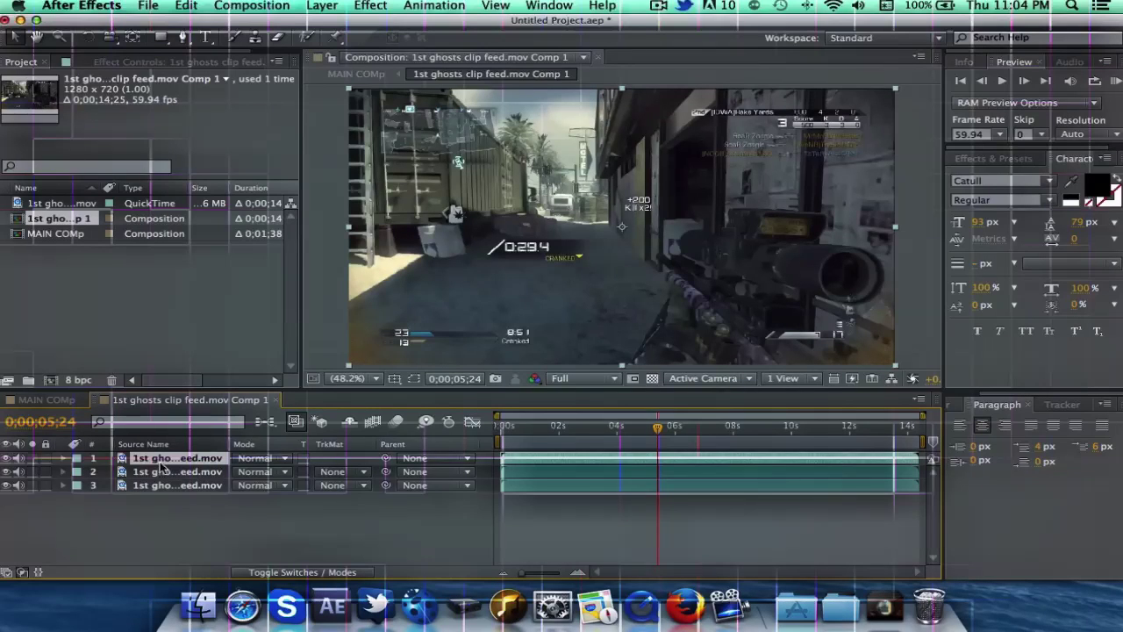
{"action": "left_click_drag", "start_coordinate": [19, 458], "coordinate": [19, 485]}
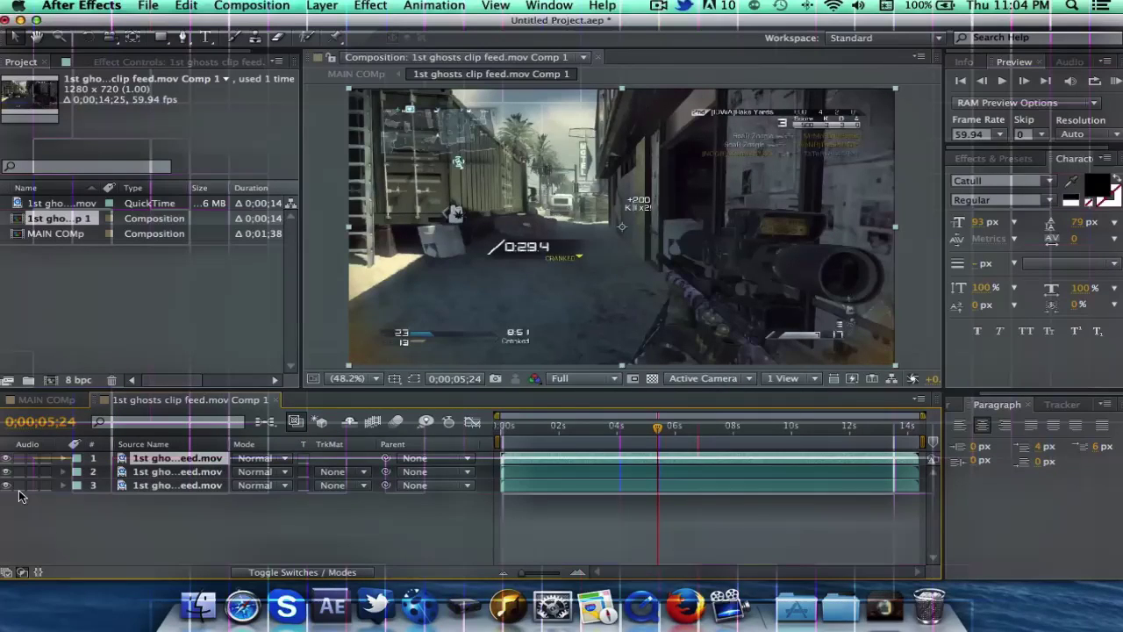
{"action": "left_click", "coordinate": [169, 495]}
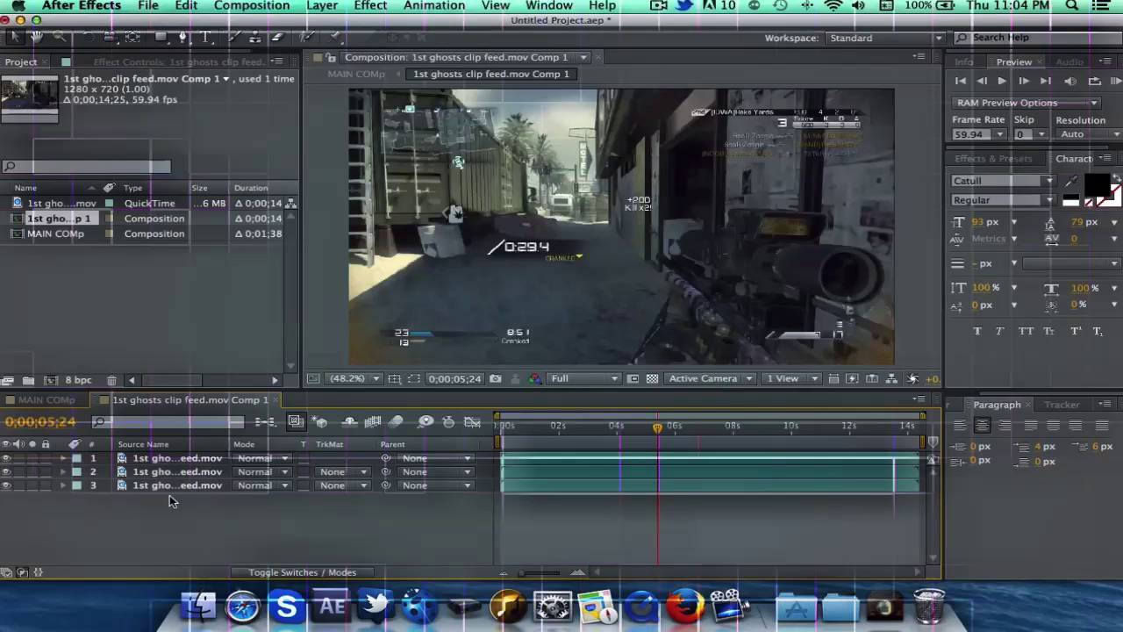
Apply the CC Threshold effect to the topmost footage layer
{"action": "left_click", "coordinate": [172, 485]}
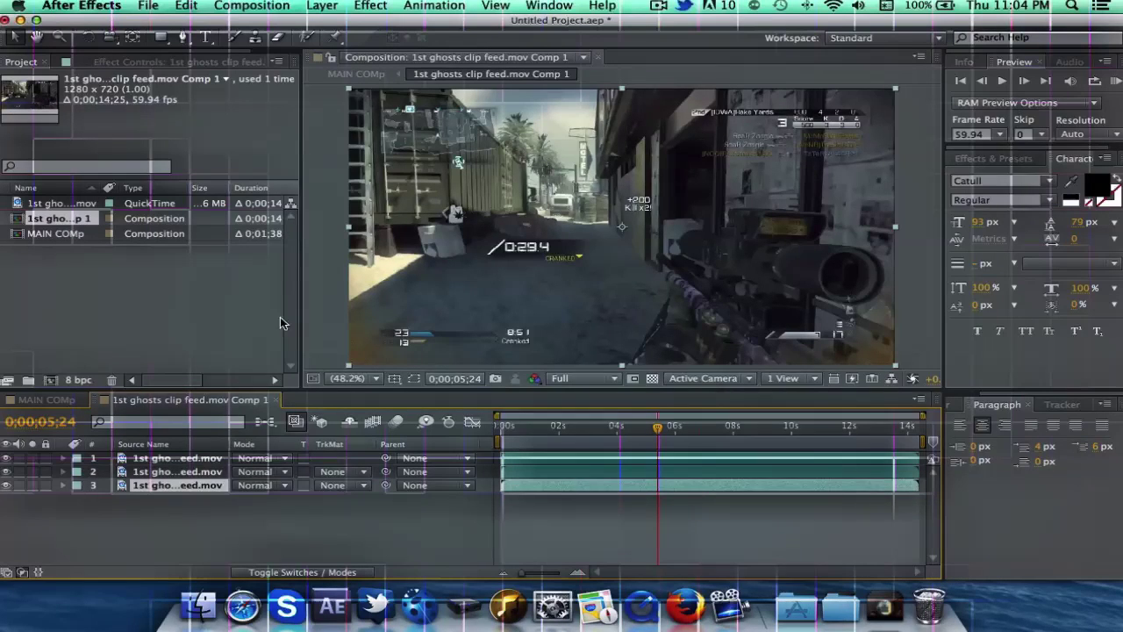
{"action": "left_click", "coordinate": [176, 458]}
{"action": "left_click", "coordinate": [370, 6]}
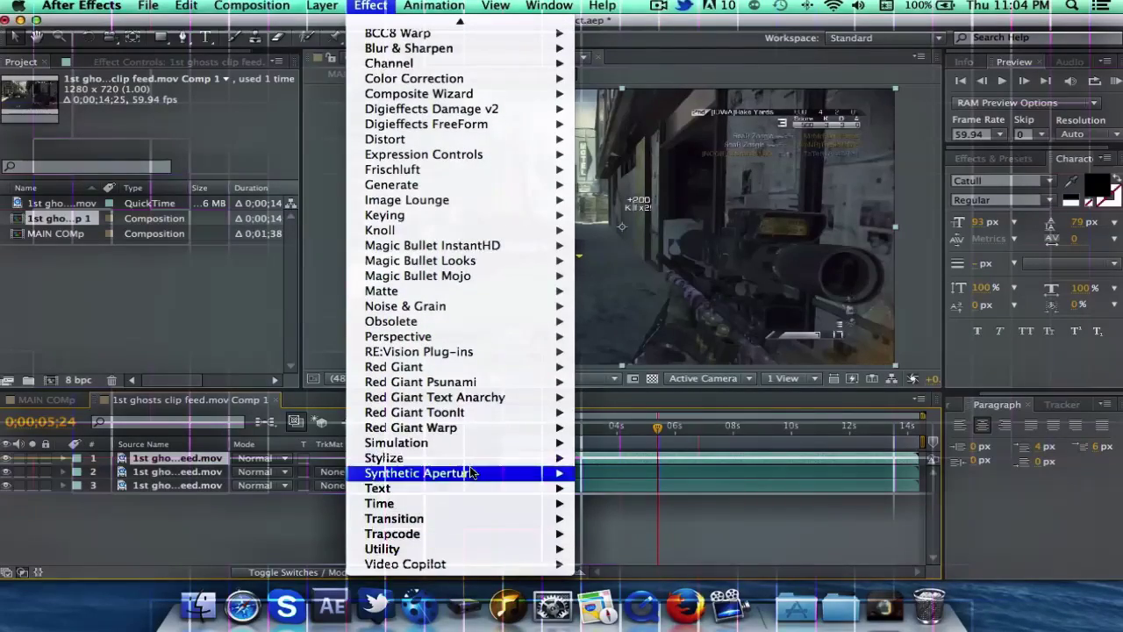
{"action": "mouse_move", "coordinate": [490, 461]}
{"action": "left_click", "coordinate": [632, 351]}
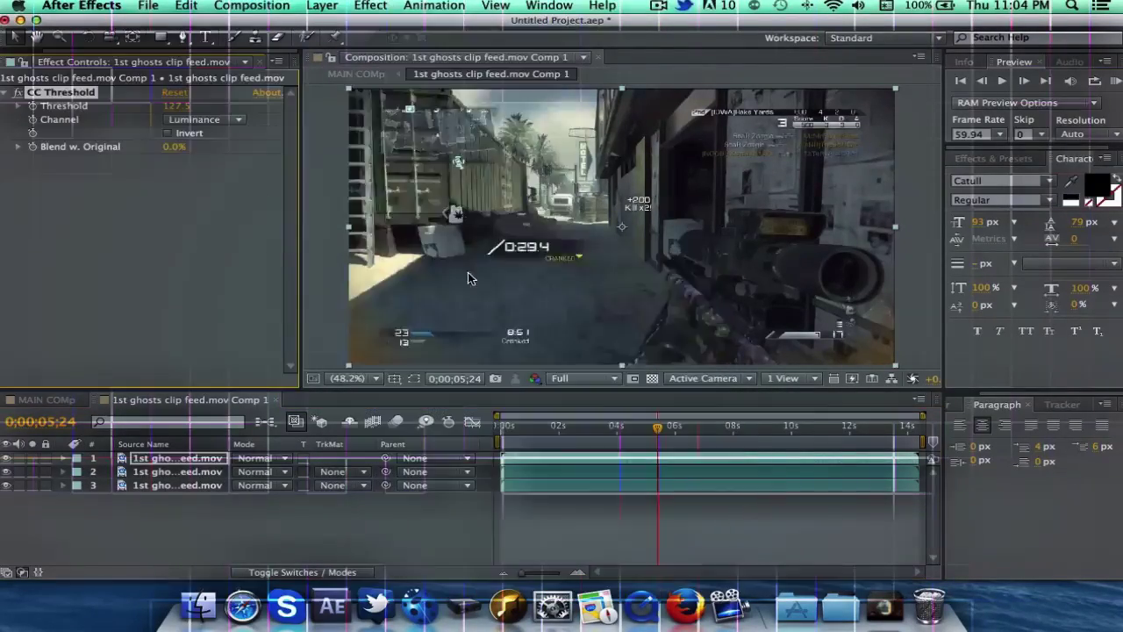
Set the middle layer's track matte to Luma Matte, using the thresholded layer above it
{"action": "left_click", "coordinate": [186, 472]}
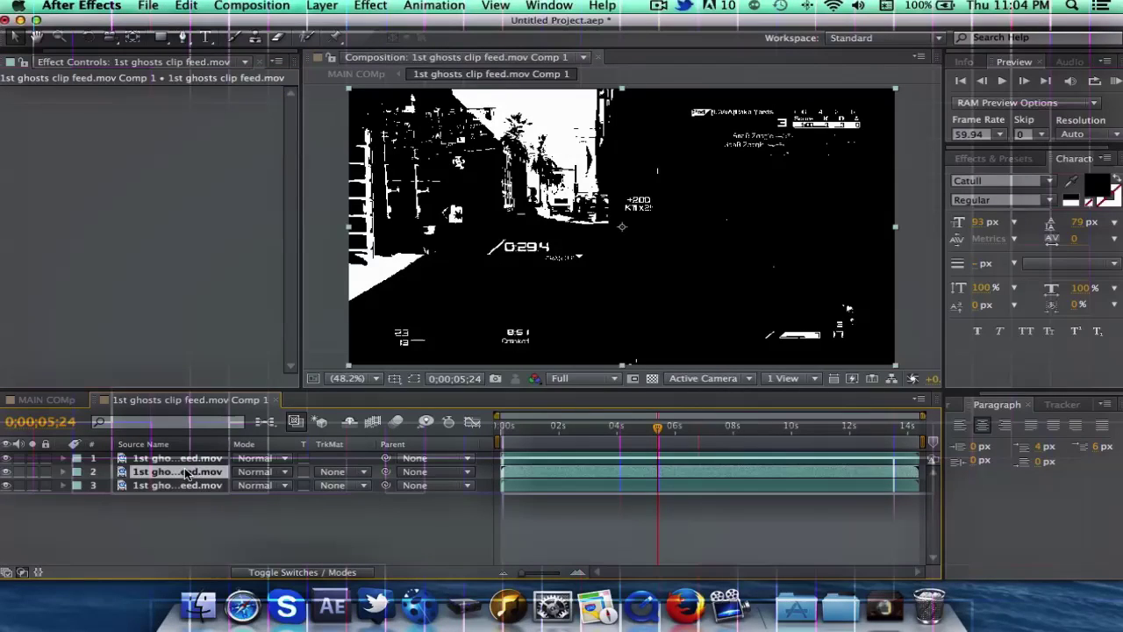
{"action": "left_click", "coordinate": [359, 475]}
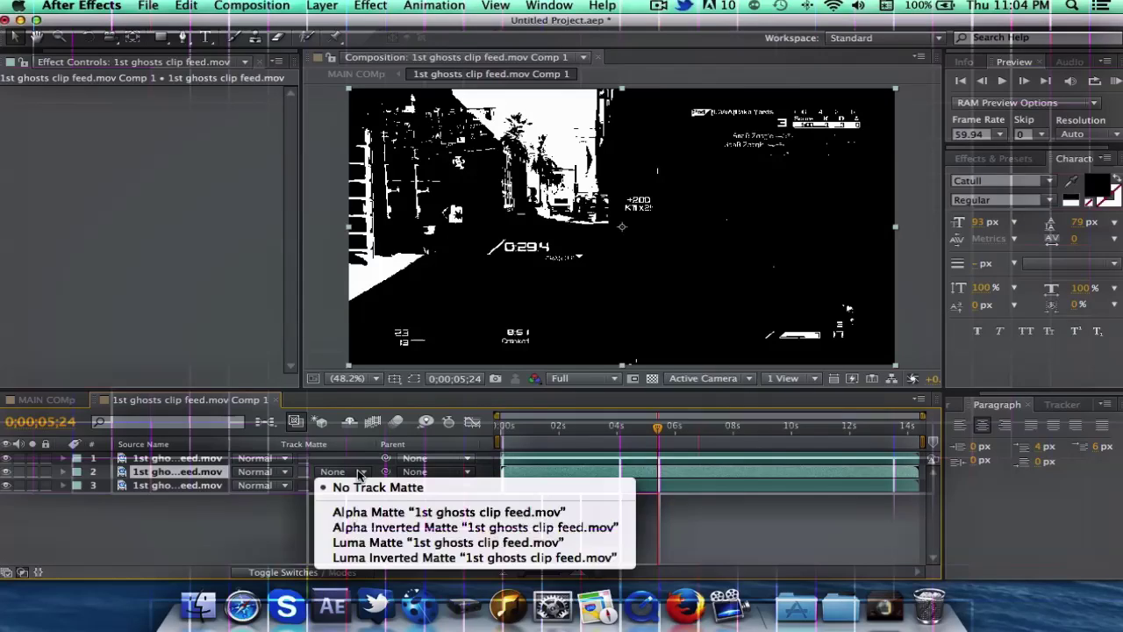
{"action": "left_click", "coordinate": [375, 542]}
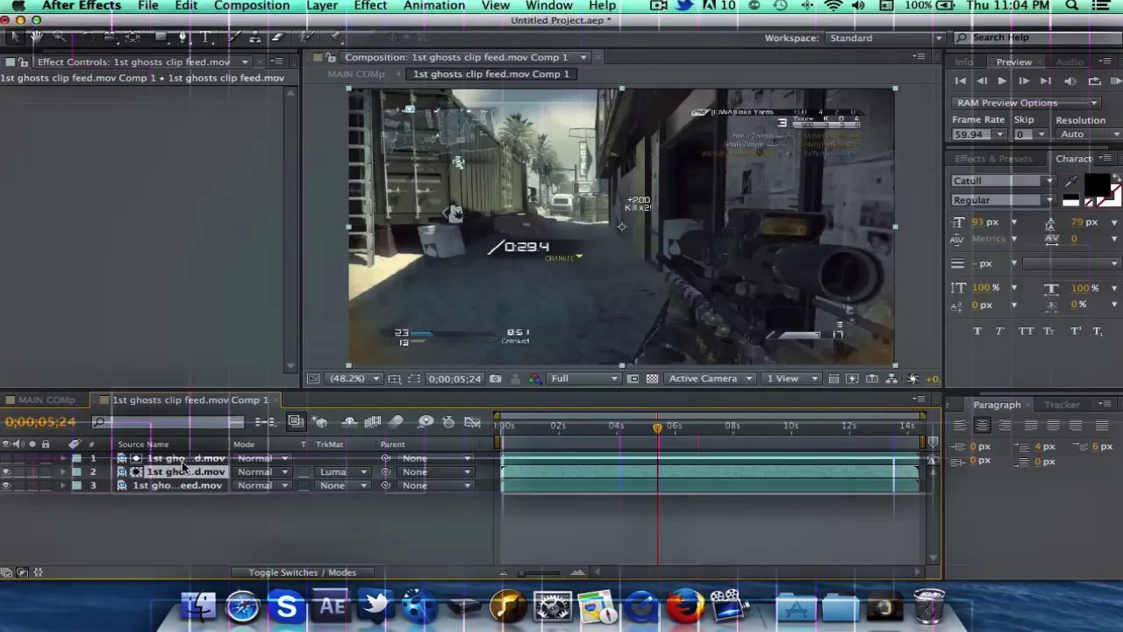
Apply a Mosaic effect to the middle layer with 22 horizontal blocks and 18 vertical blocks
{"action": "left_click", "coordinate": [373, 7]}
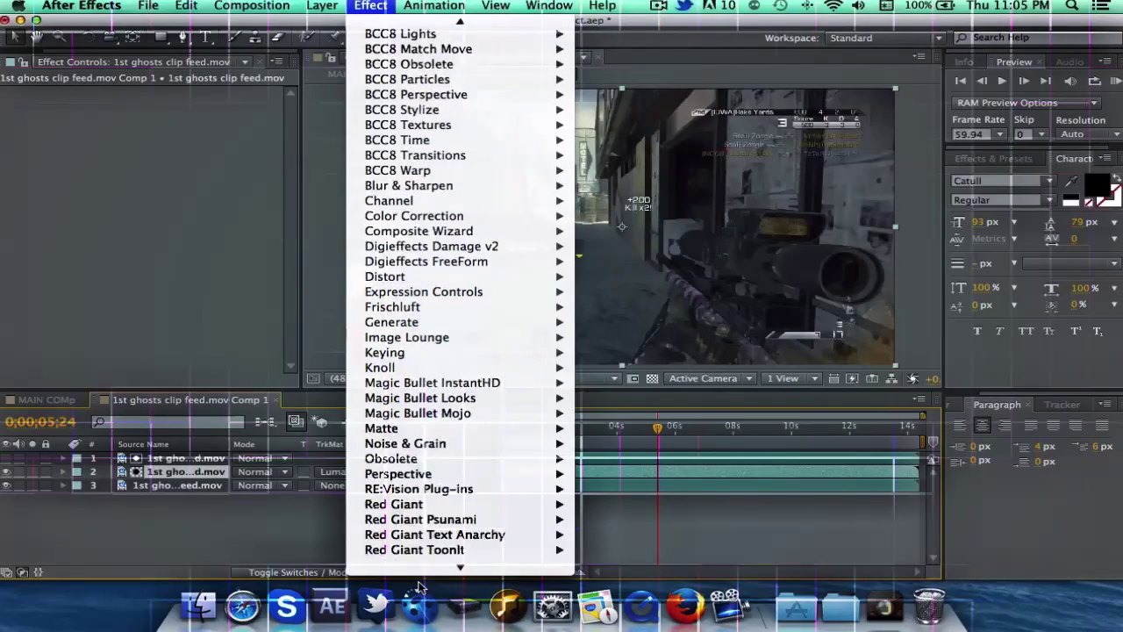
{"action": "mouse_move", "coordinate": [457, 472]}
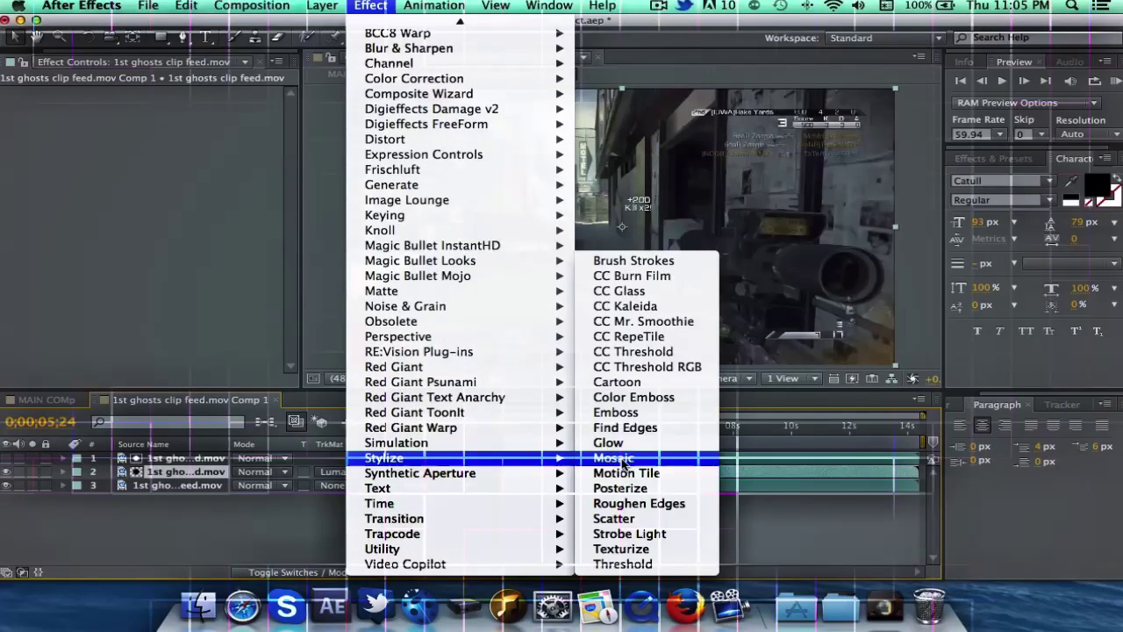
{"action": "left_click", "coordinate": [618, 457]}
{"action": "left_click", "coordinate": [169, 106]}
{"action": "type", "text": "35"}
{"action": "key", "text": "Return"}
{"action": "left_click_drag", "start_coordinate": [195, 106], "coordinate": [189, 106]}
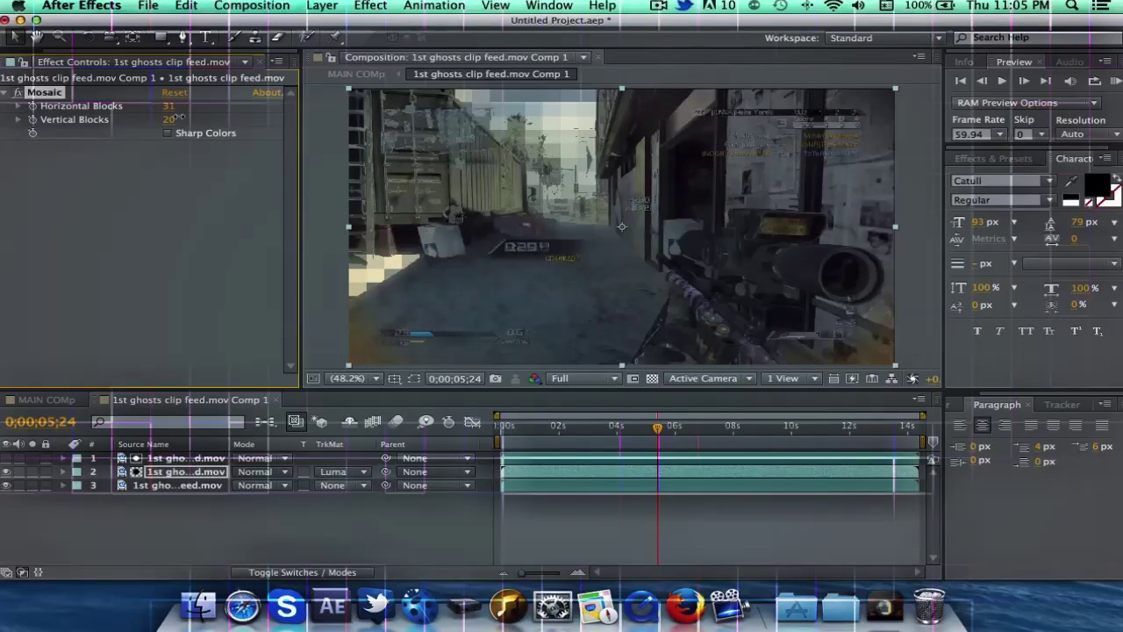
{"action": "left_click_drag", "start_coordinate": [170, 106], "coordinate": [166, 109]}
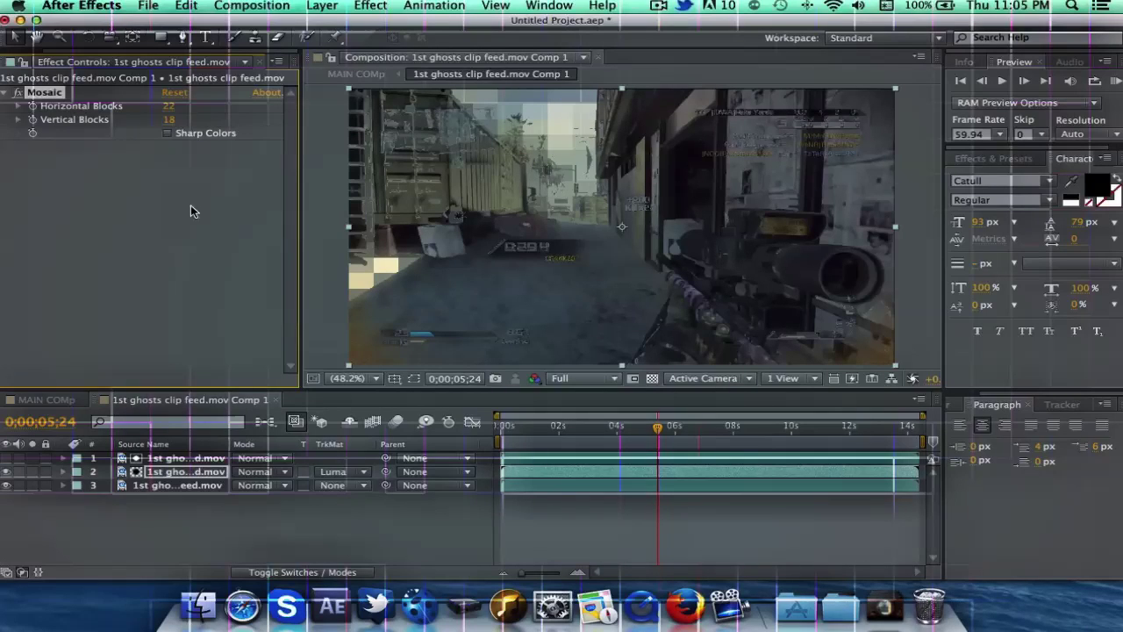
{"action": "left_click", "coordinate": [212, 227]}
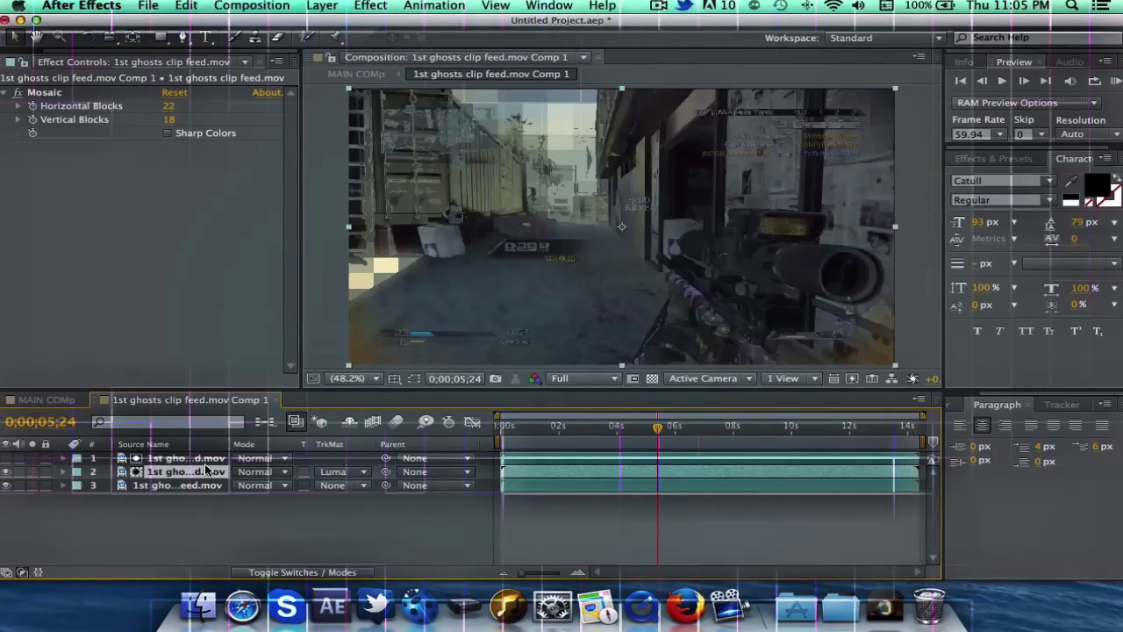
Add a Find Edges effect to the middle layer and turn on its Invert option
{"action": "left_click", "coordinate": [370, 5]}
{"action": "mouse_move", "coordinate": [415, 344]}
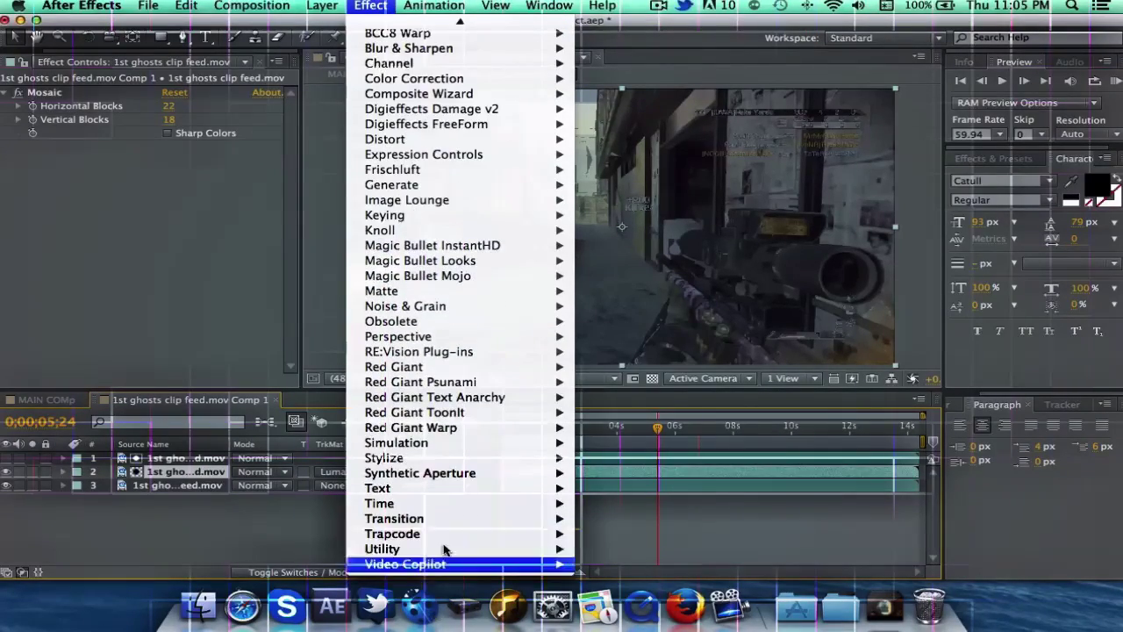
{"action": "mouse_move", "coordinate": [456, 457]}
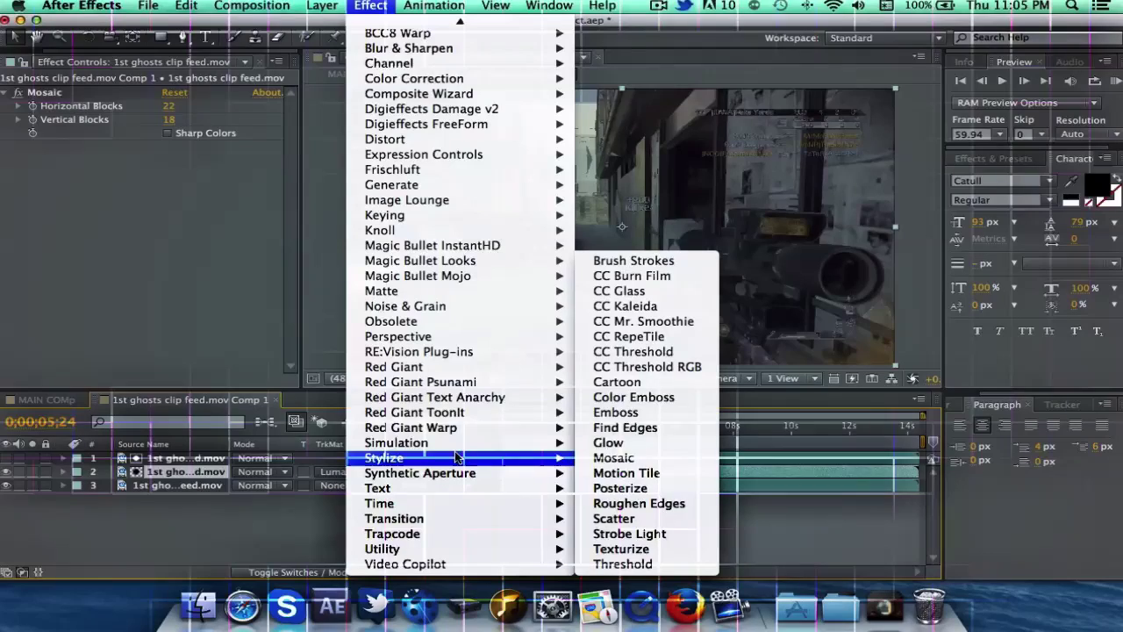
{"action": "left_click", "coordinate": [624, 428]}
{"action": "left_click", "coordinate": [168, 160]}
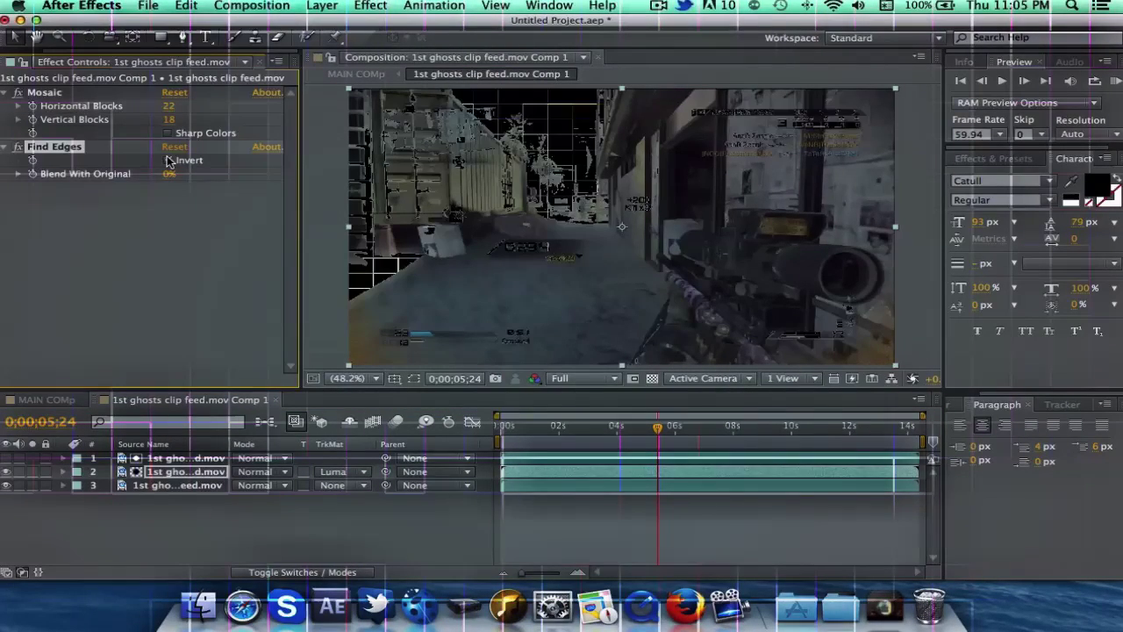
{"action": "mouse_move", "coordinate": [172, 173]}
{"action": "left_mouse_down"}
{"action": "mouse_move", "coordinate": [256, 190]}
{"action": "mouse_move", "coordinate": [178, 189]}
{"action": "left_mouse_up"}
{"action": "left_click", "coordinate": [304, 515]}
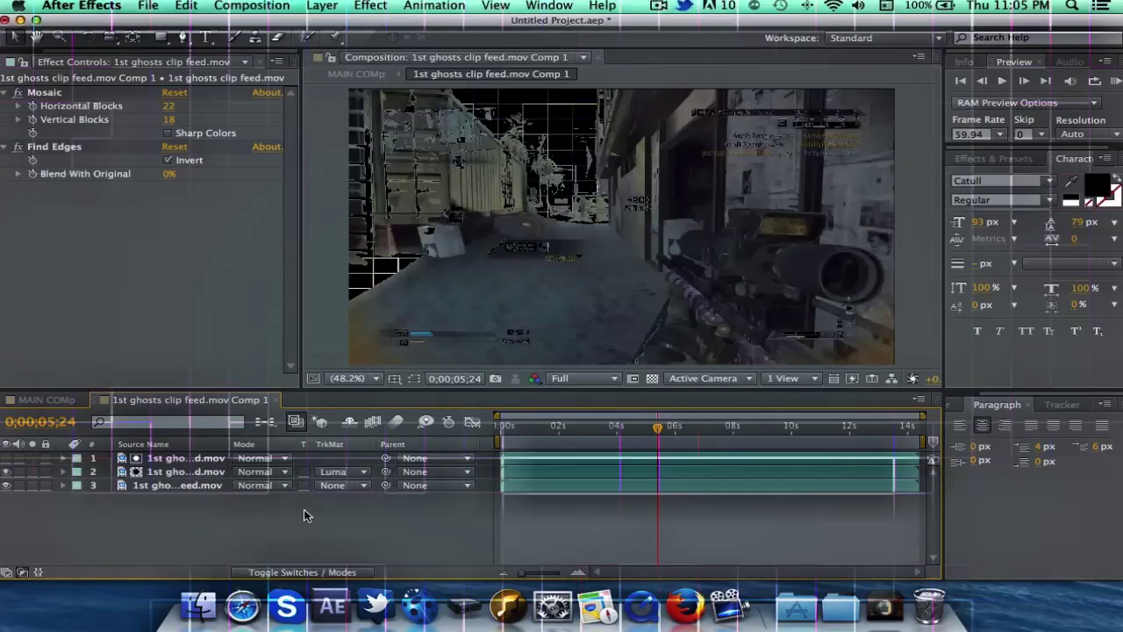
Set the middle layer's blending mode to Overlay and the Find Edges Blend With Original value to 50%
{"action": "left_click", "coordinate": [207, 475]}
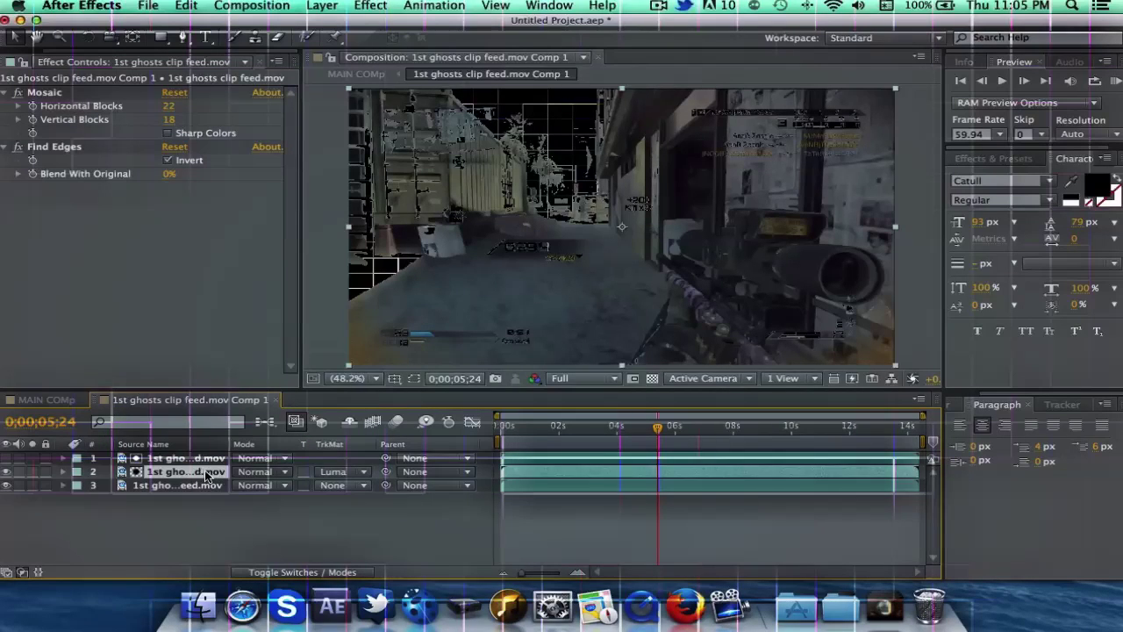
{"action": "left_click", "coordinate": [252, 472]}
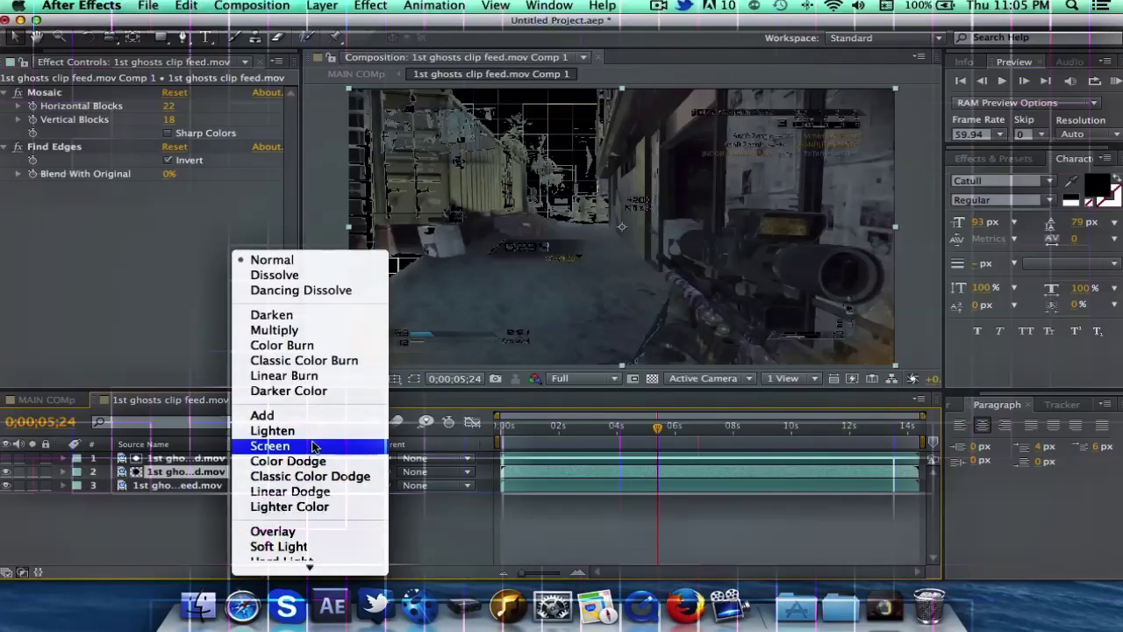
{"action": "left_click", "coordinate": [302, 533]}
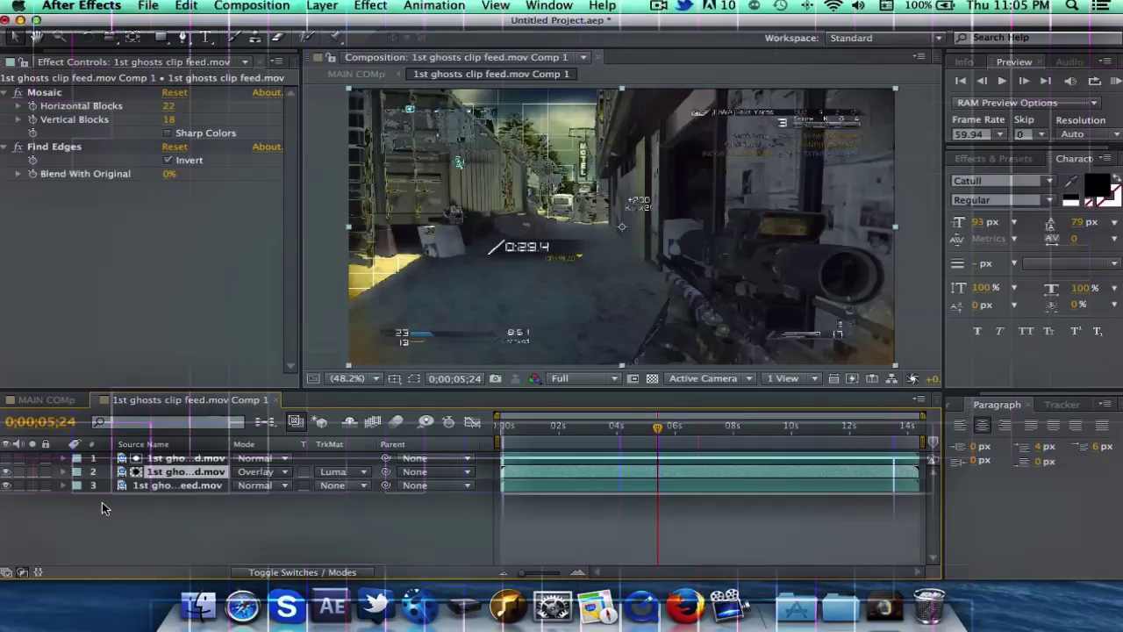
{"action": "left_click_drag", "start_coordinate": [174, 176], "coordinate": [218, 181]}
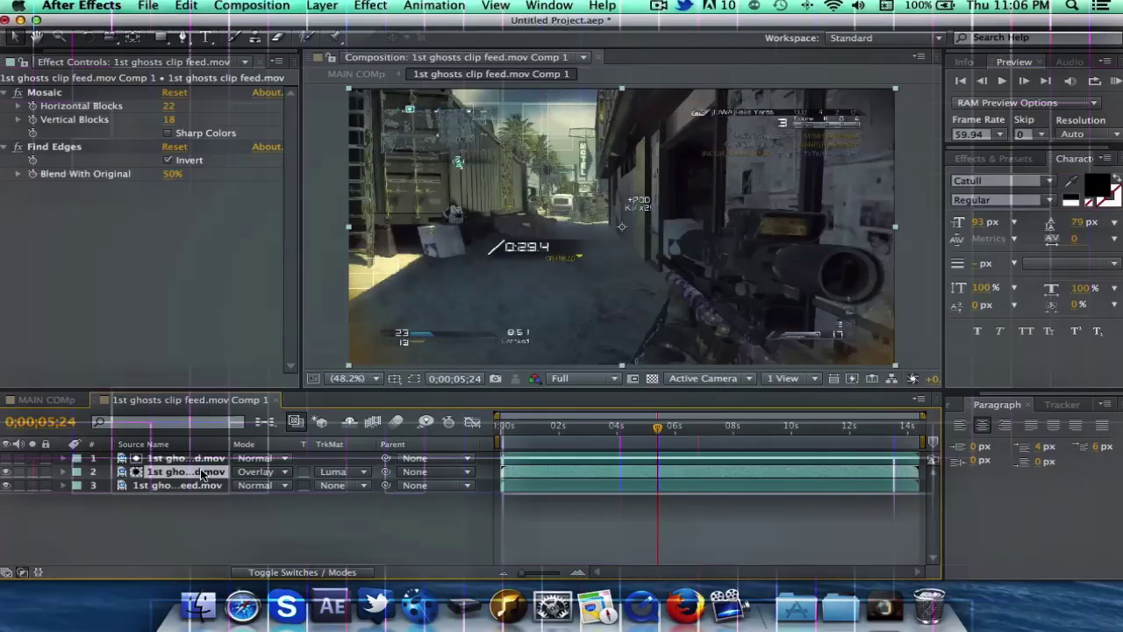
Add a CC Threshold RGB effect to the middle layer, after Find Edges
{"action": "left_click", "coordinate": [372, 5]}
{"action": "scroll", "coordinate": [439, 474], "scroll_direction": "down", "scroll_amount": 10}
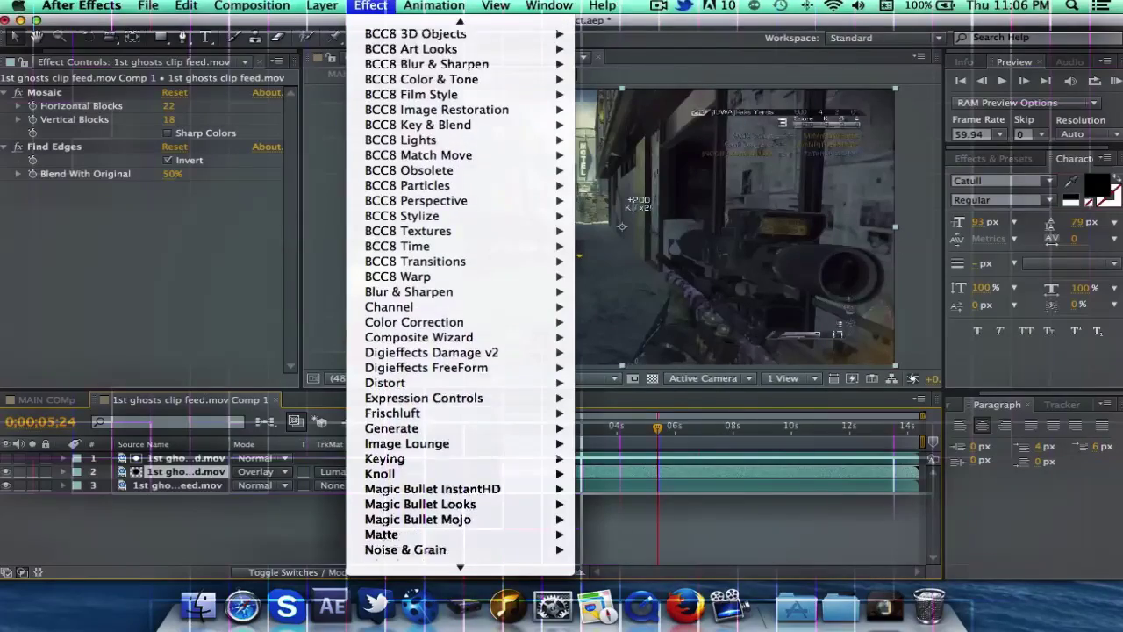
{"action": "mouse_move", "coordinate": [441, 467]}
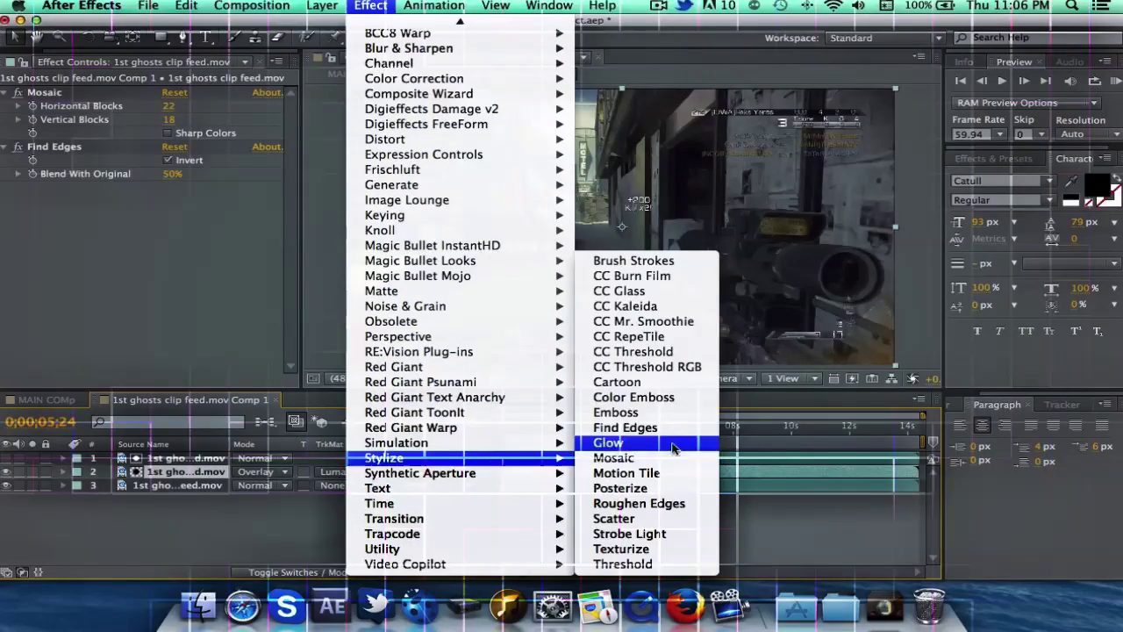
{"action": "left_click", "coordinate": [677, 372]}
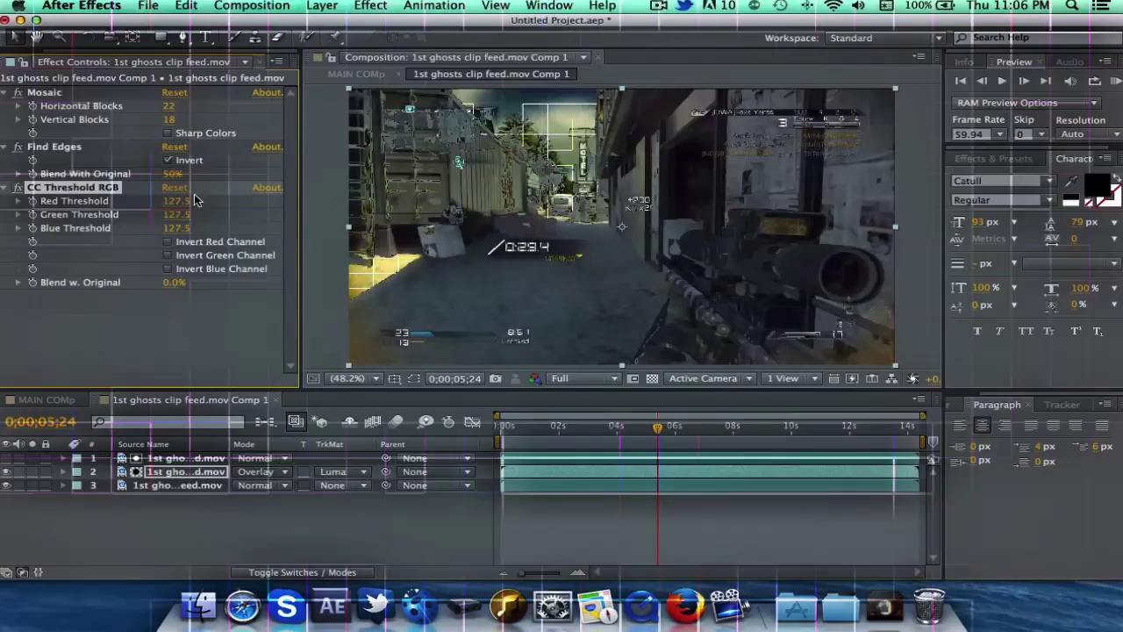
Set the middle layer's CC Threshold RGB values to 76.5 red, 94.4 green and 74.0 blue
{"action": "left_click_drag", "start_coordinate": [173, 201], "coordinate": [155, 228]}
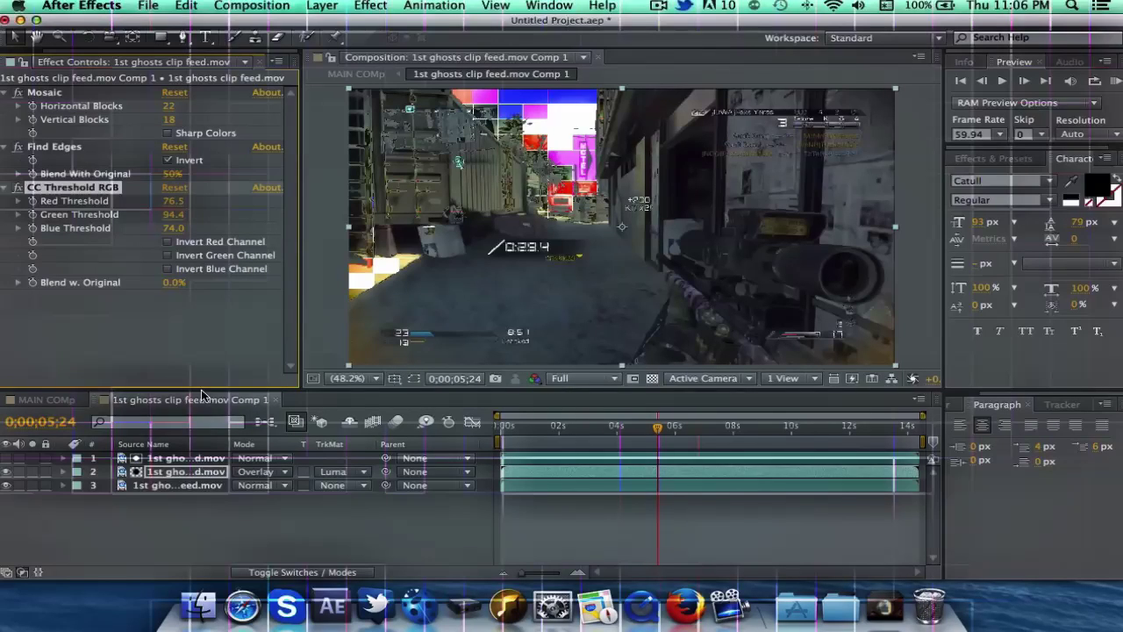
{"action": "left_click", "coordinate": [185, 473]}
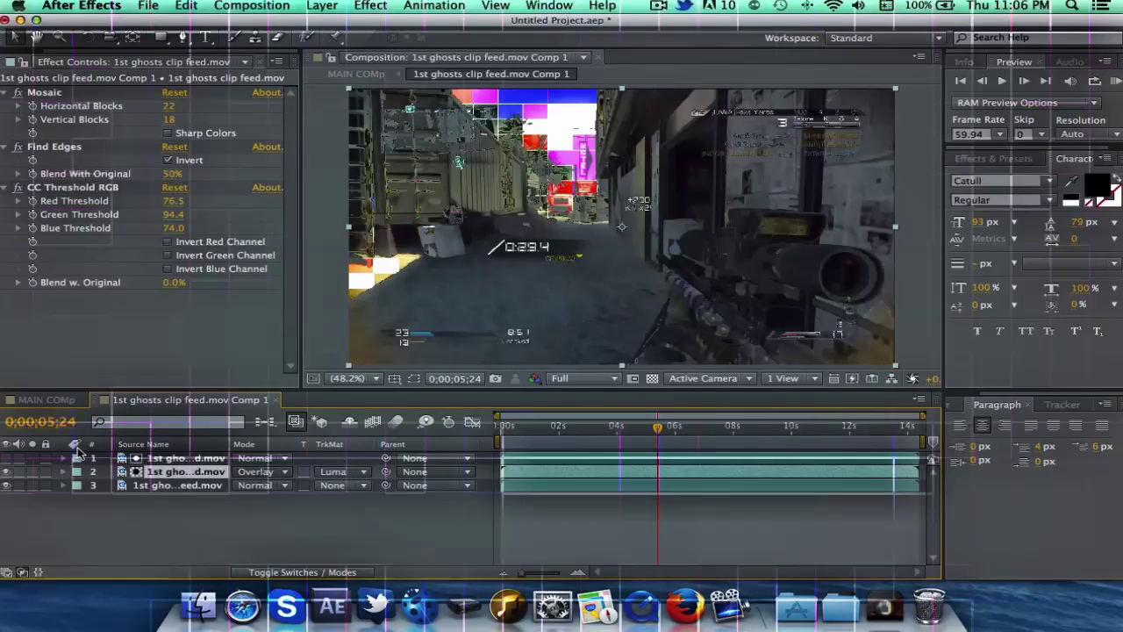
Add a Box Blur effect to the top matte layer and set its Blur Radius to 94
{"action": "left_click", "coordinate": [182, 460]}
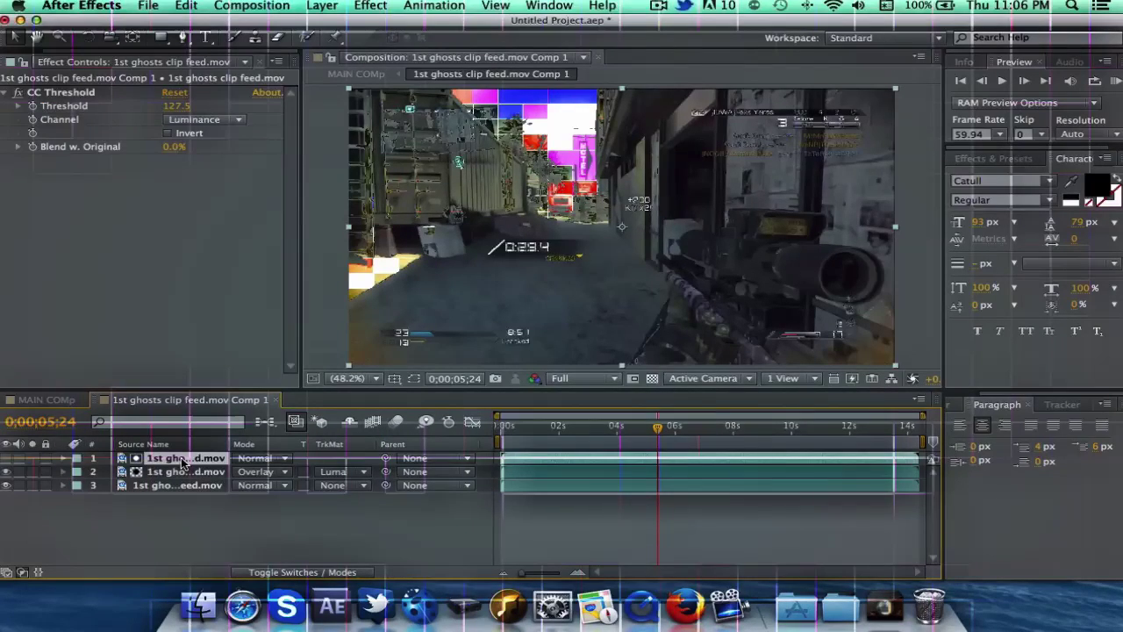
{"action": "left_click", "coordinate": [383, 6]}
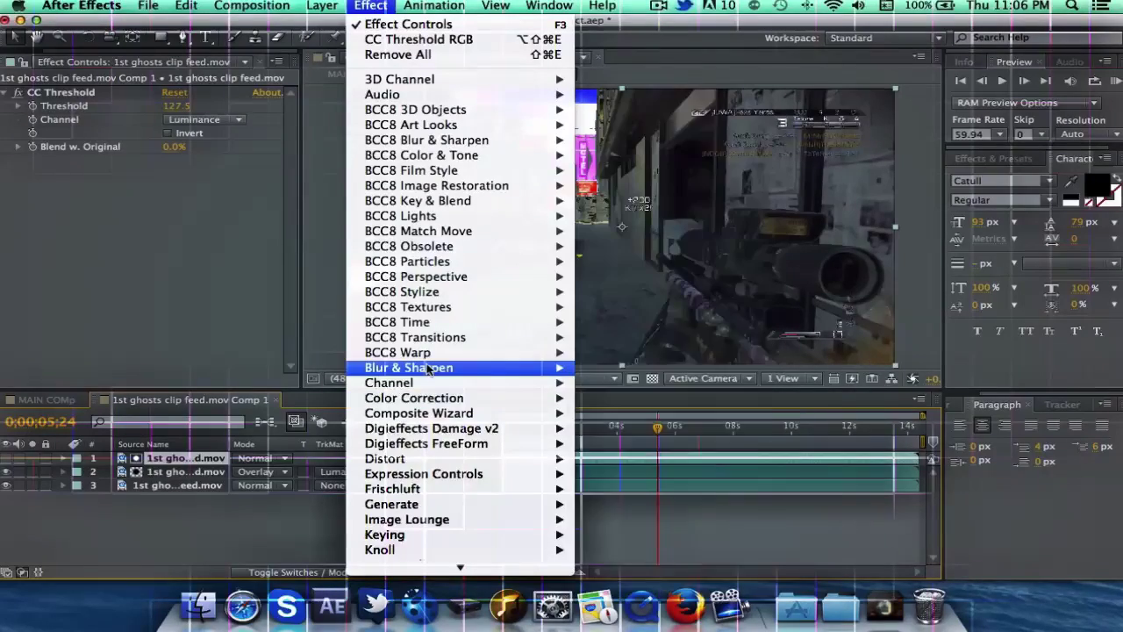
{"action": "mouse_move", "coordinate": [412, 368]}
{"action": "left_click", "coordinate": [618, 346]}
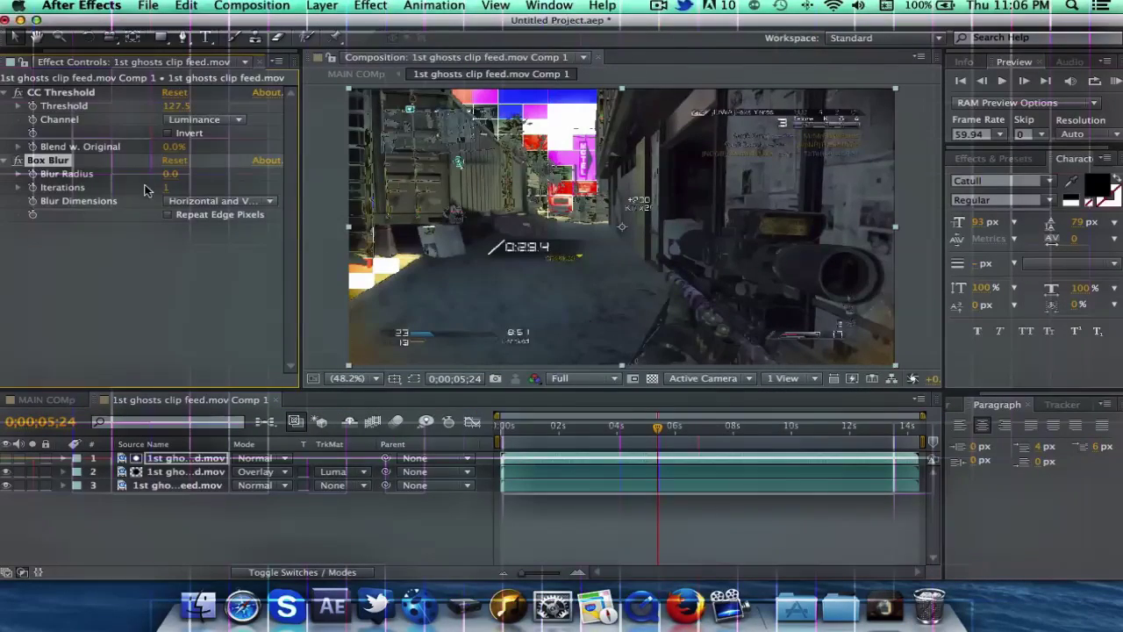
{"action": "left_click_drag", "start_coordinate": [170, 174], "coordinate": [261, 173]}
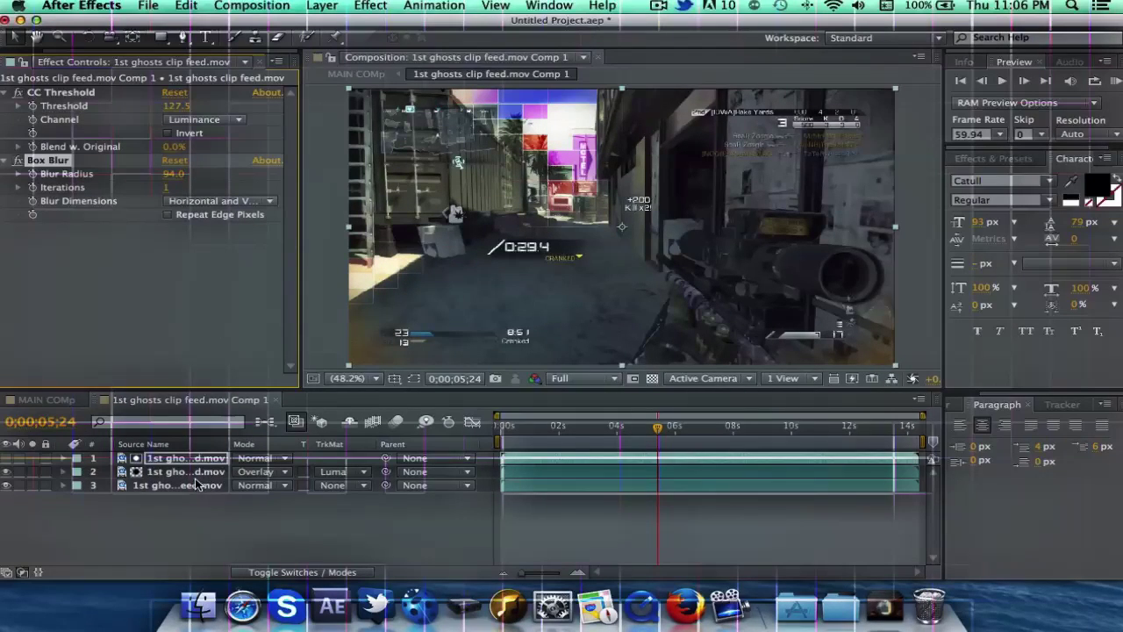
Preview the effect at Quarter resolution at several times between about 4 and 6 seconds, and restore Full resolution
{"action": "left_click", "coordinate": [600, 380]}
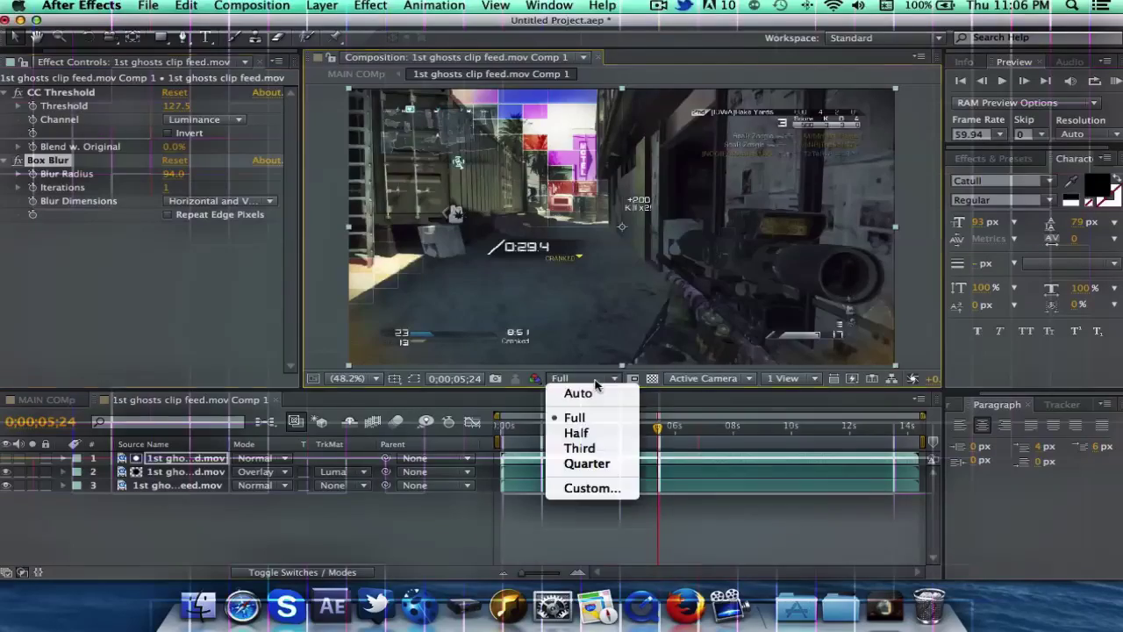
{"action": "left_click", "coordinate": [595, 462]}
{"action": "mouse_move", "coordinate": [635, 433]}
{"action": "left_mouse_down"}
{"action": "mouse_move", "coordinate": [625, 429]}
{"action": "mouse_move", "coordinate": [712, 428]}
{"action": "mouse_move", "coordinate": [592, 430]}
{"action": "mouse_move", "coordinate": [622, 429]}
{"action": "left_mouse_up"}
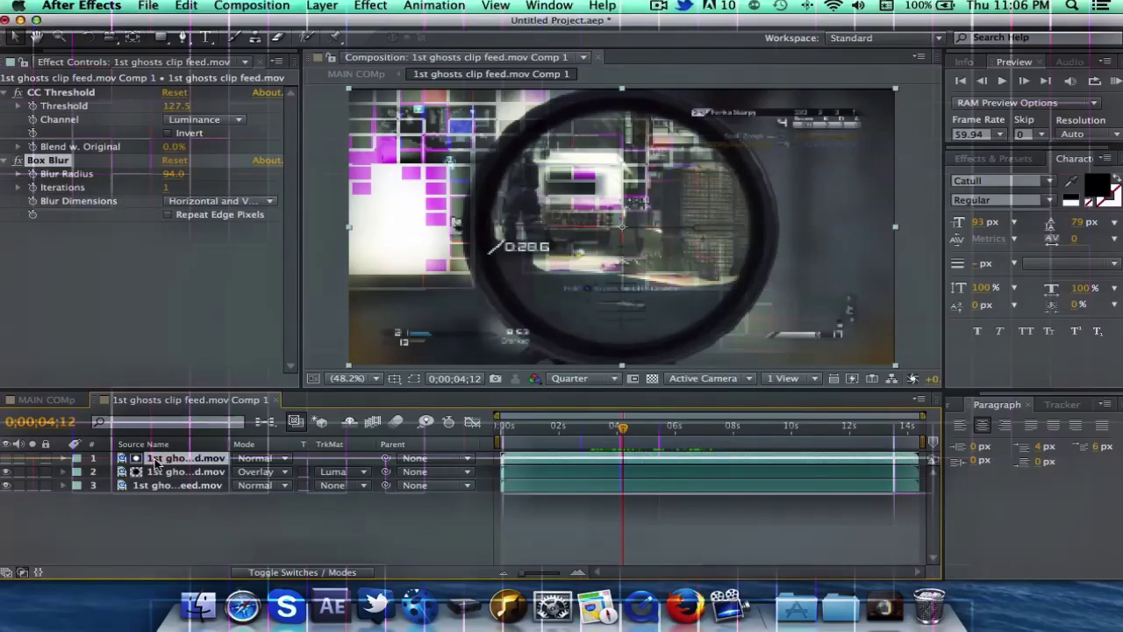
{"action": "left_click", "coordinate": [84, 93]}
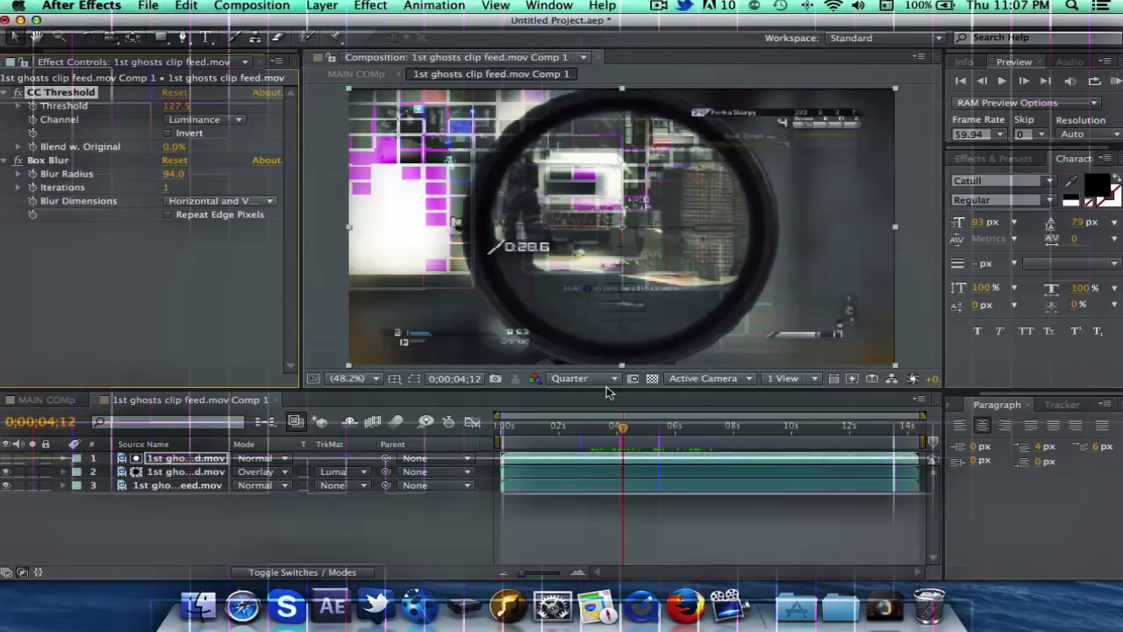
{"action": "mouse_move", "coordinate": [684, 427]}
{"action": "left_mouse_down"}
{"action": "mouse_move", "coordinate": [643, 427]}
{"action": "mouse_move", "coordinate": [664, 426]}
{"action": "left_mouse_up"}
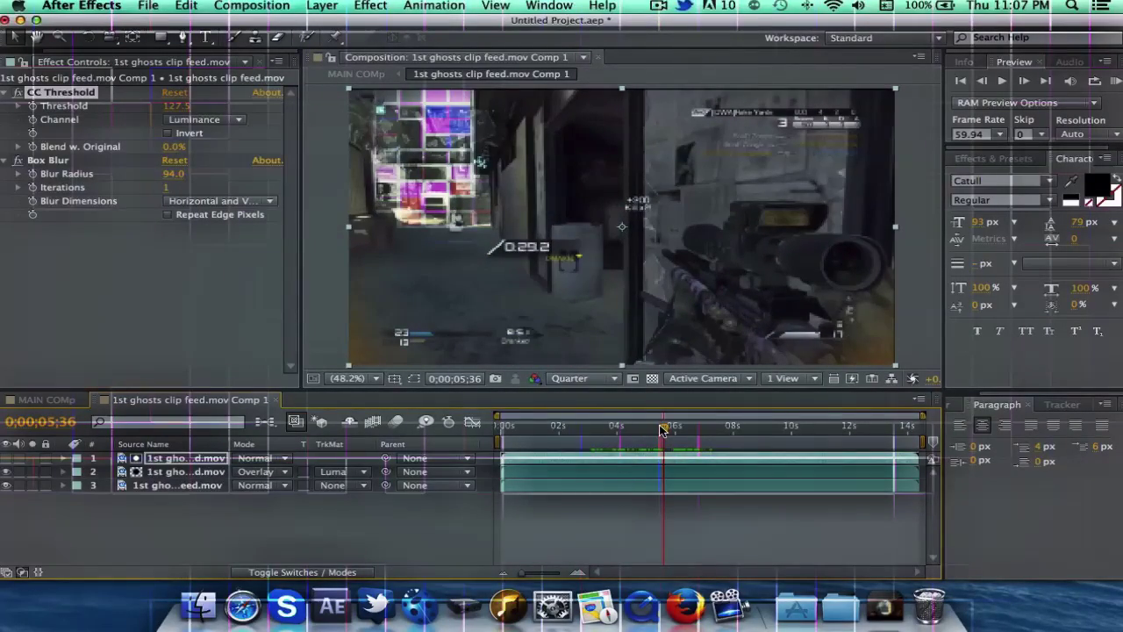
{"action": "left_click_drag", "start_coordinate": [661, 429], "coordinate": [682, 431]}
{"action": "left_click", "coordinate": [566, 379]}
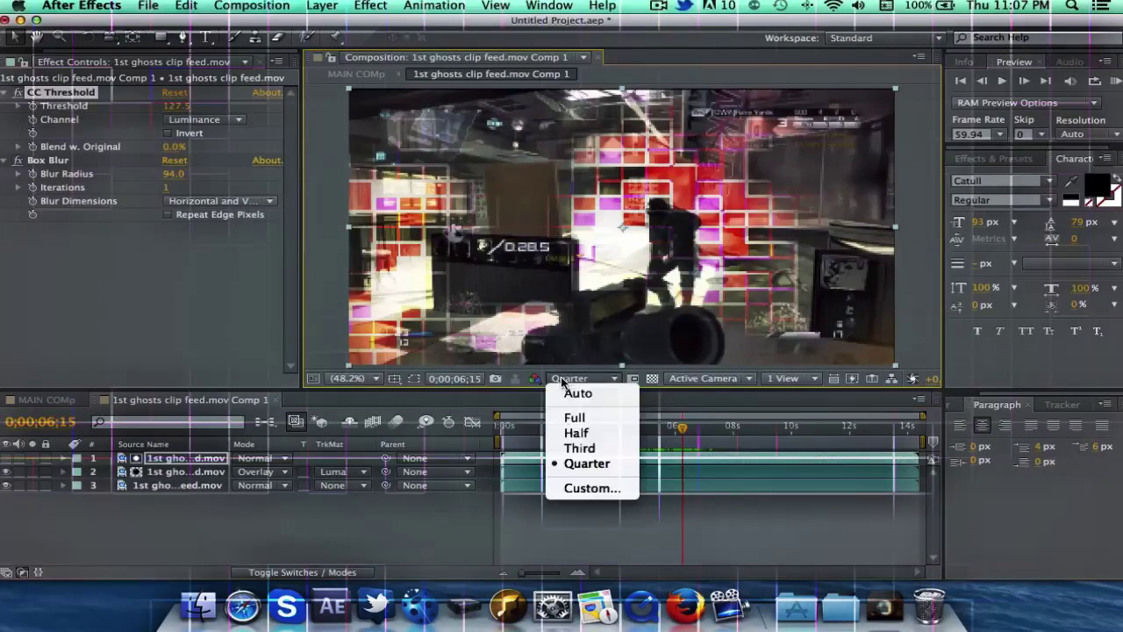
{"action": "left_click", "coordinate": [562, 416]}
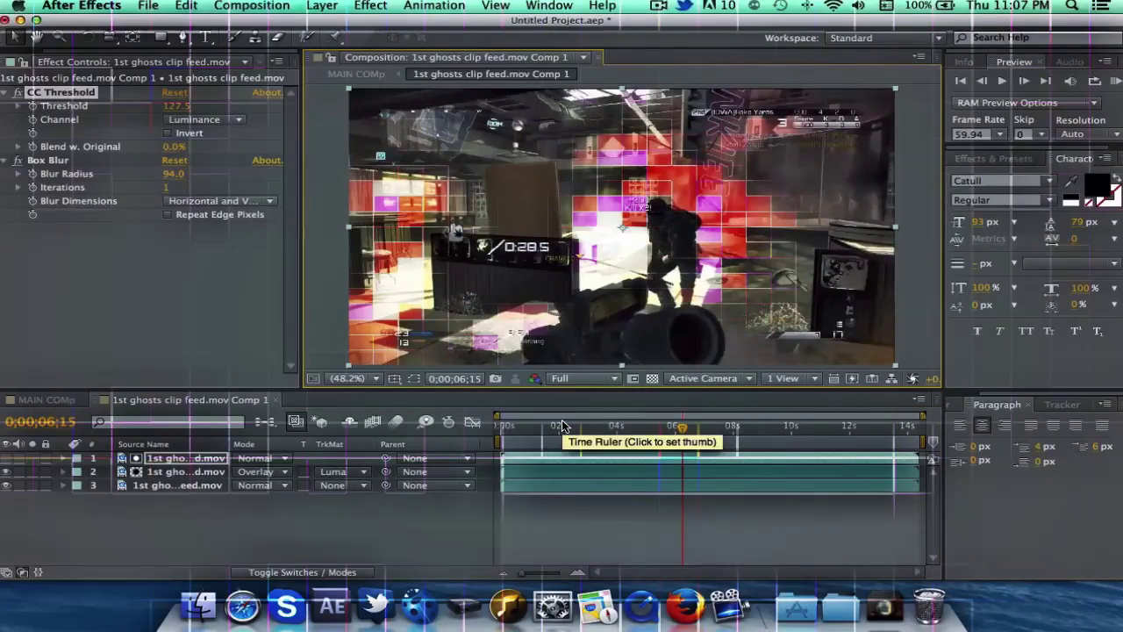
Set the Threshold value of the top matte layer's CC Threshold effect to 165.8
{"action": "left_click", "coordinate": [173, 460]}
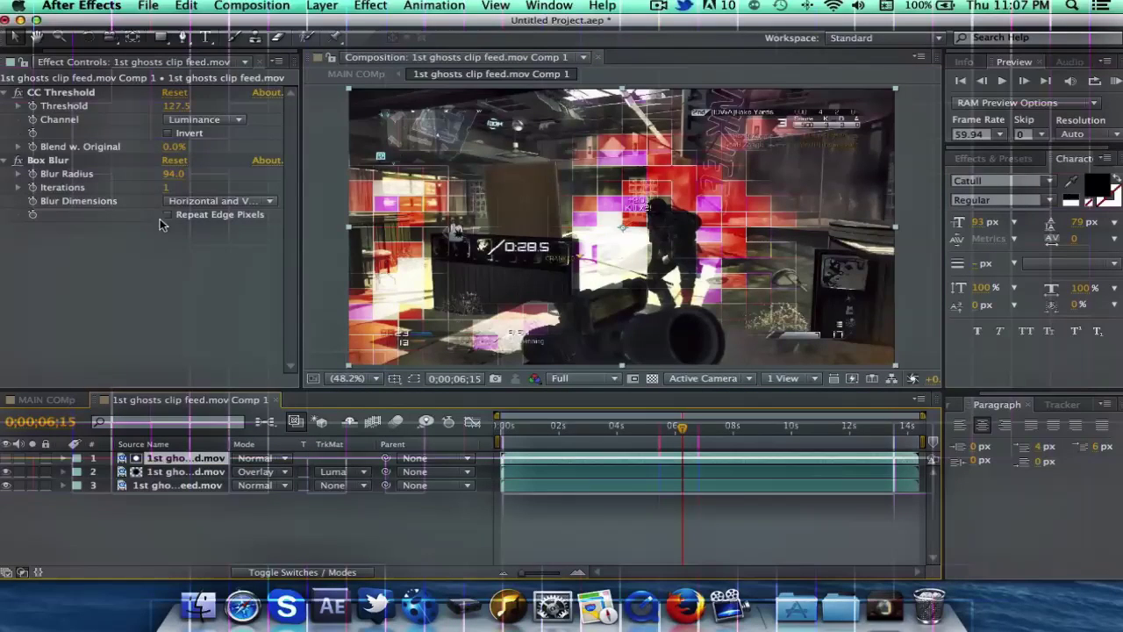
{"action": "mouse_move", "coordinate": [176, 111]}
{"action": "left_mouse_down"}
{"action": "mouse_move", "coordinate": [154, 109]}
{"action": "mouse_move", "coordinate": [198, 107]}
{"action": "left_mouse_up"}
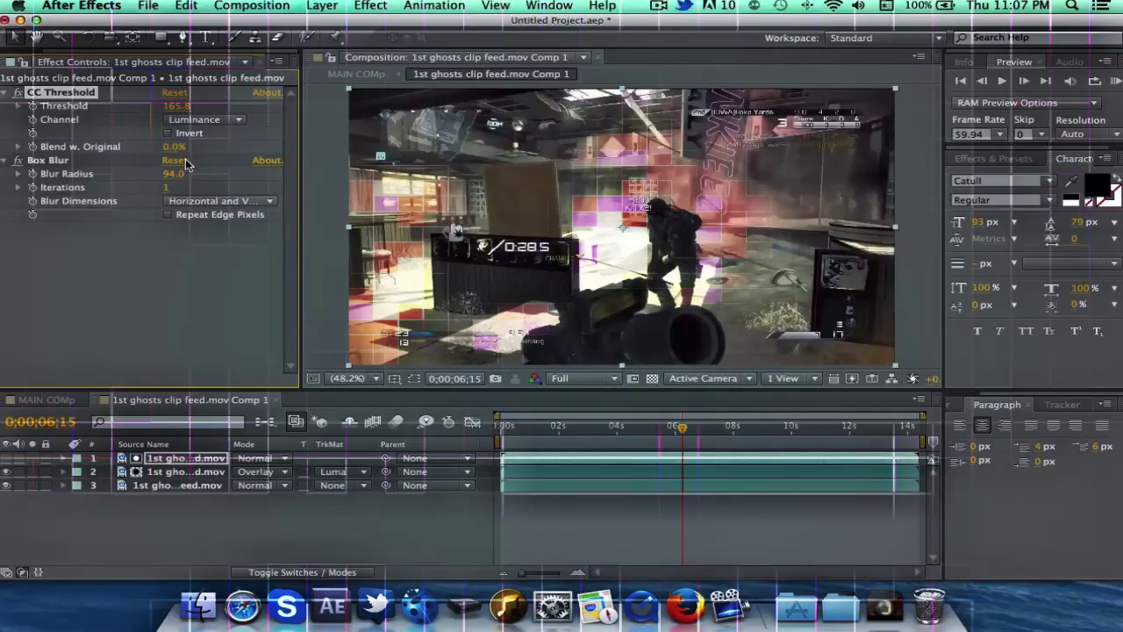
Raise the Red Threshold of the middle layer's CC Threshold RGB effect to about 102
{"action": "left_click", "coordinate": [218, 474]}
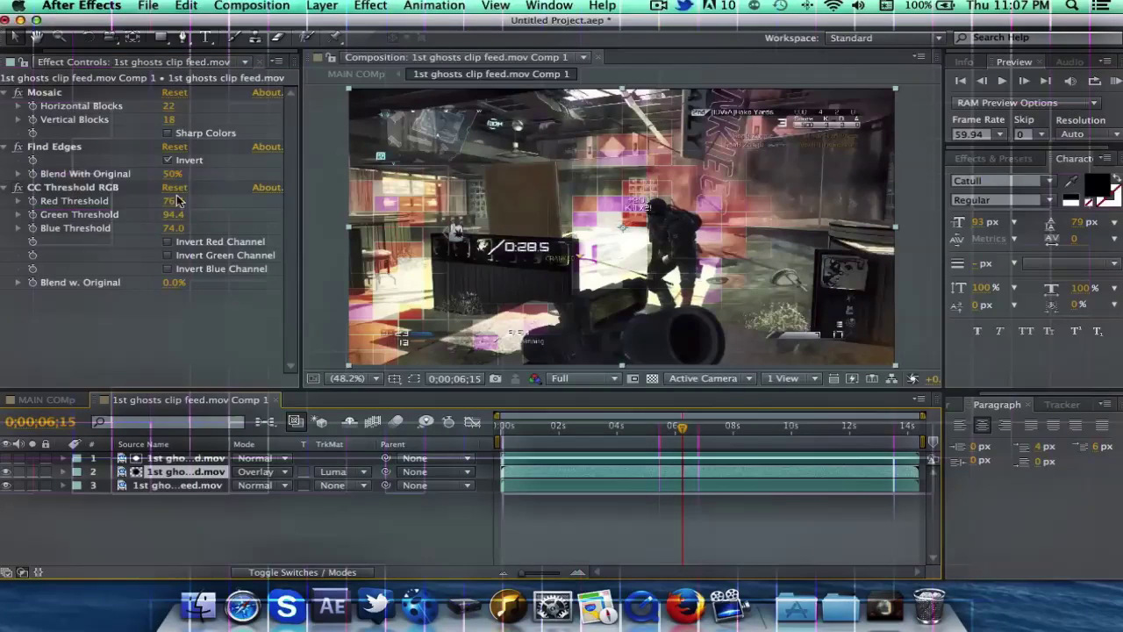
{"action": "mouse_move", "coordinate": [174, 203]}
{"action": "left_mouse_down"}
{"action": "mouse_move", "coordinate": [195, 201]}
{"action": "mouse_move", "coordinate": [182, 200]}
{"action": "left_mouse_up"}
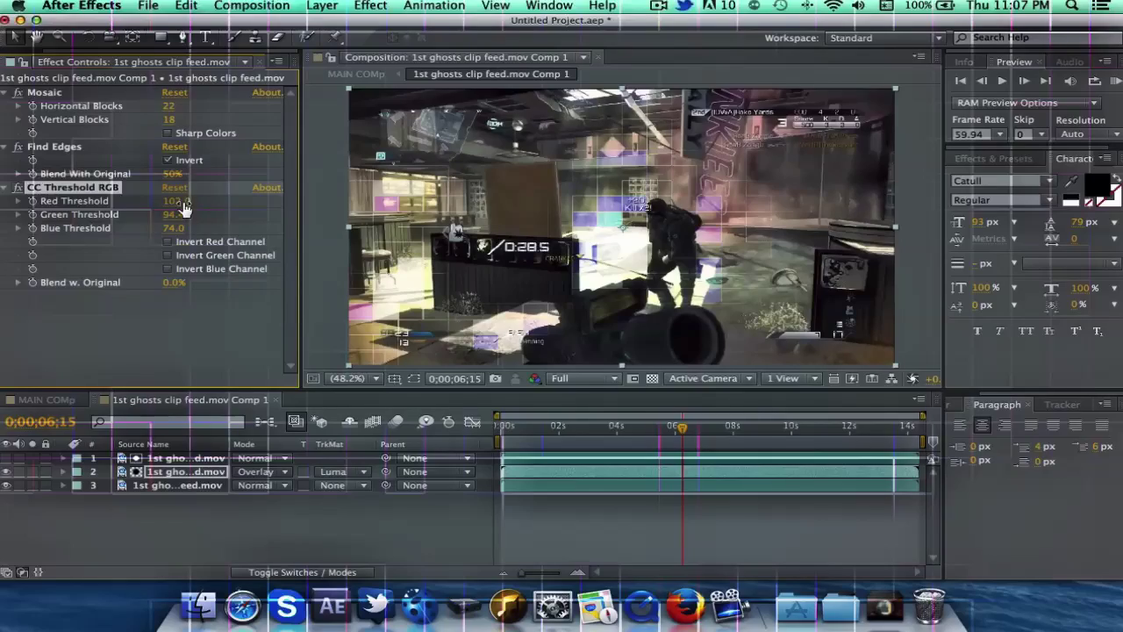